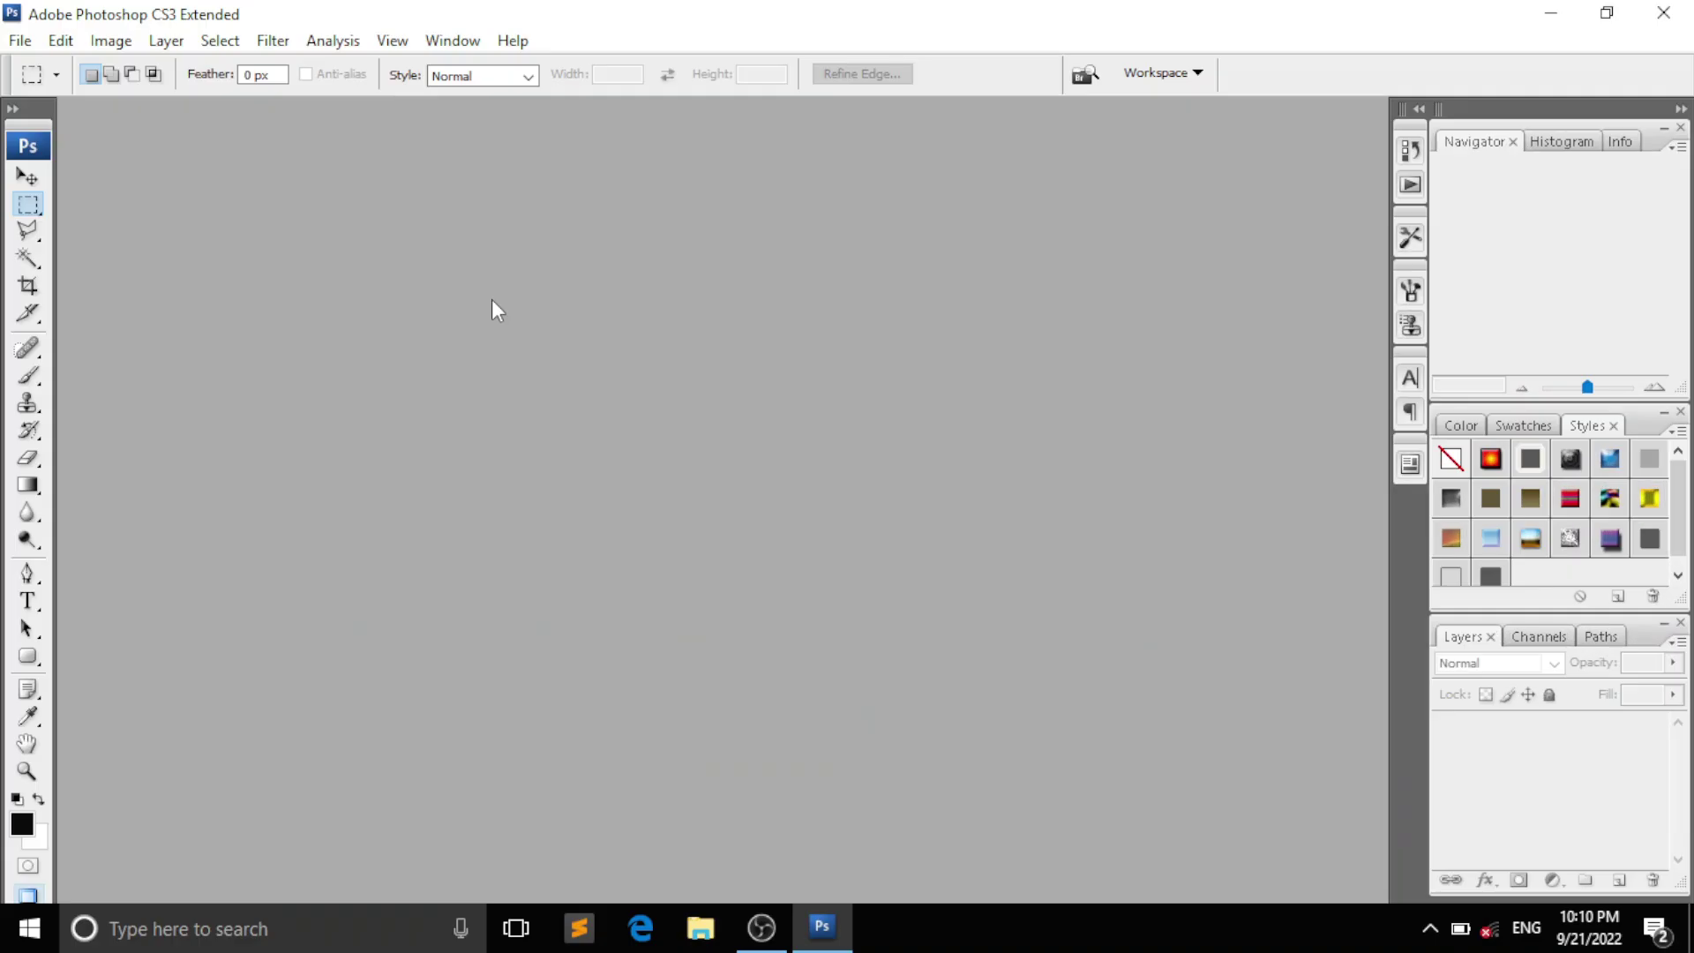
- Create a new International Paper A4 document, 297 × 210 mm, with resolution in pixels/cm
left_click(19, 41)
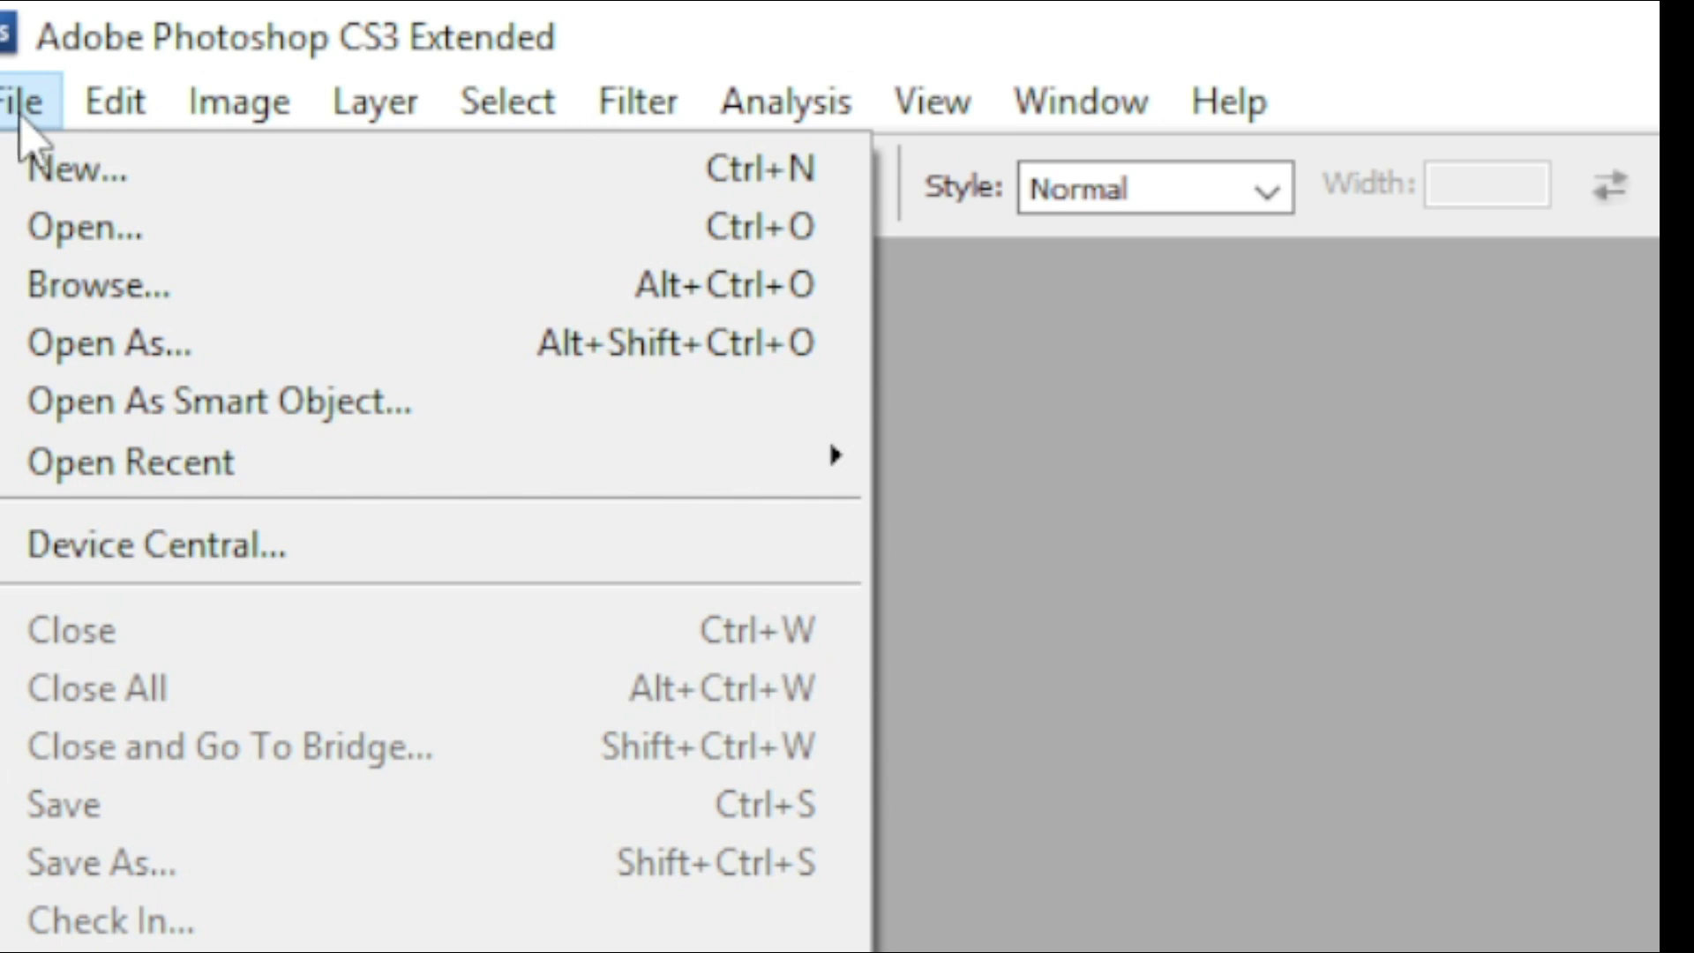
left_click(55, 166)
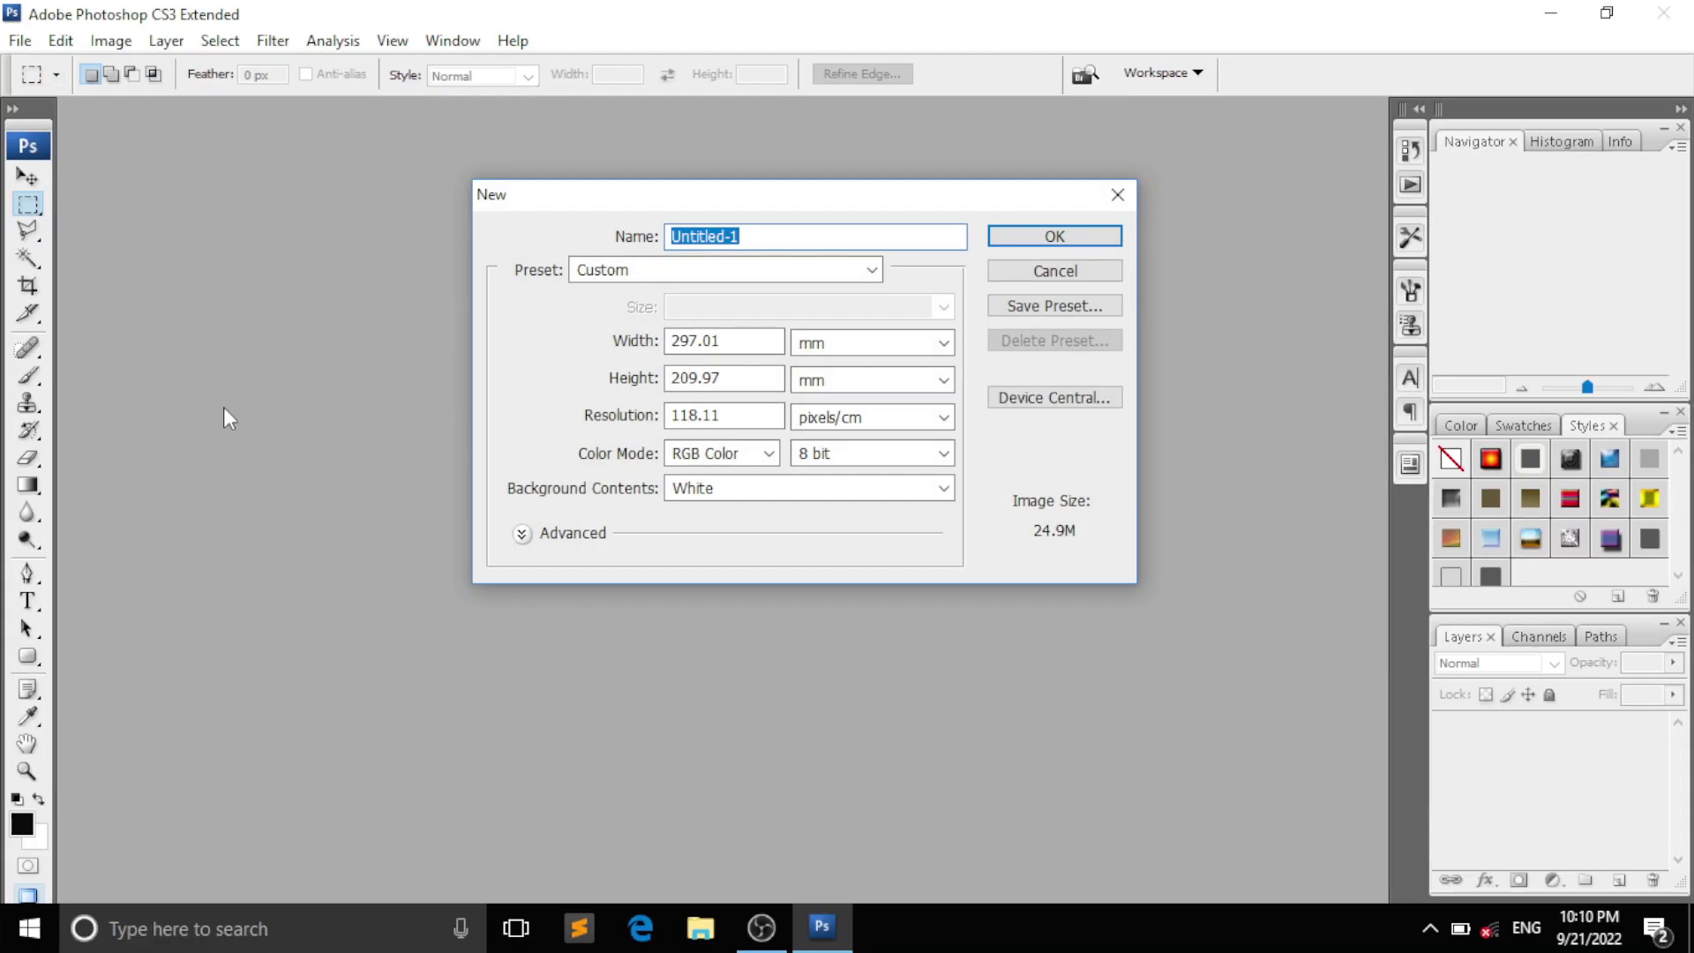
left_click(649, 274)
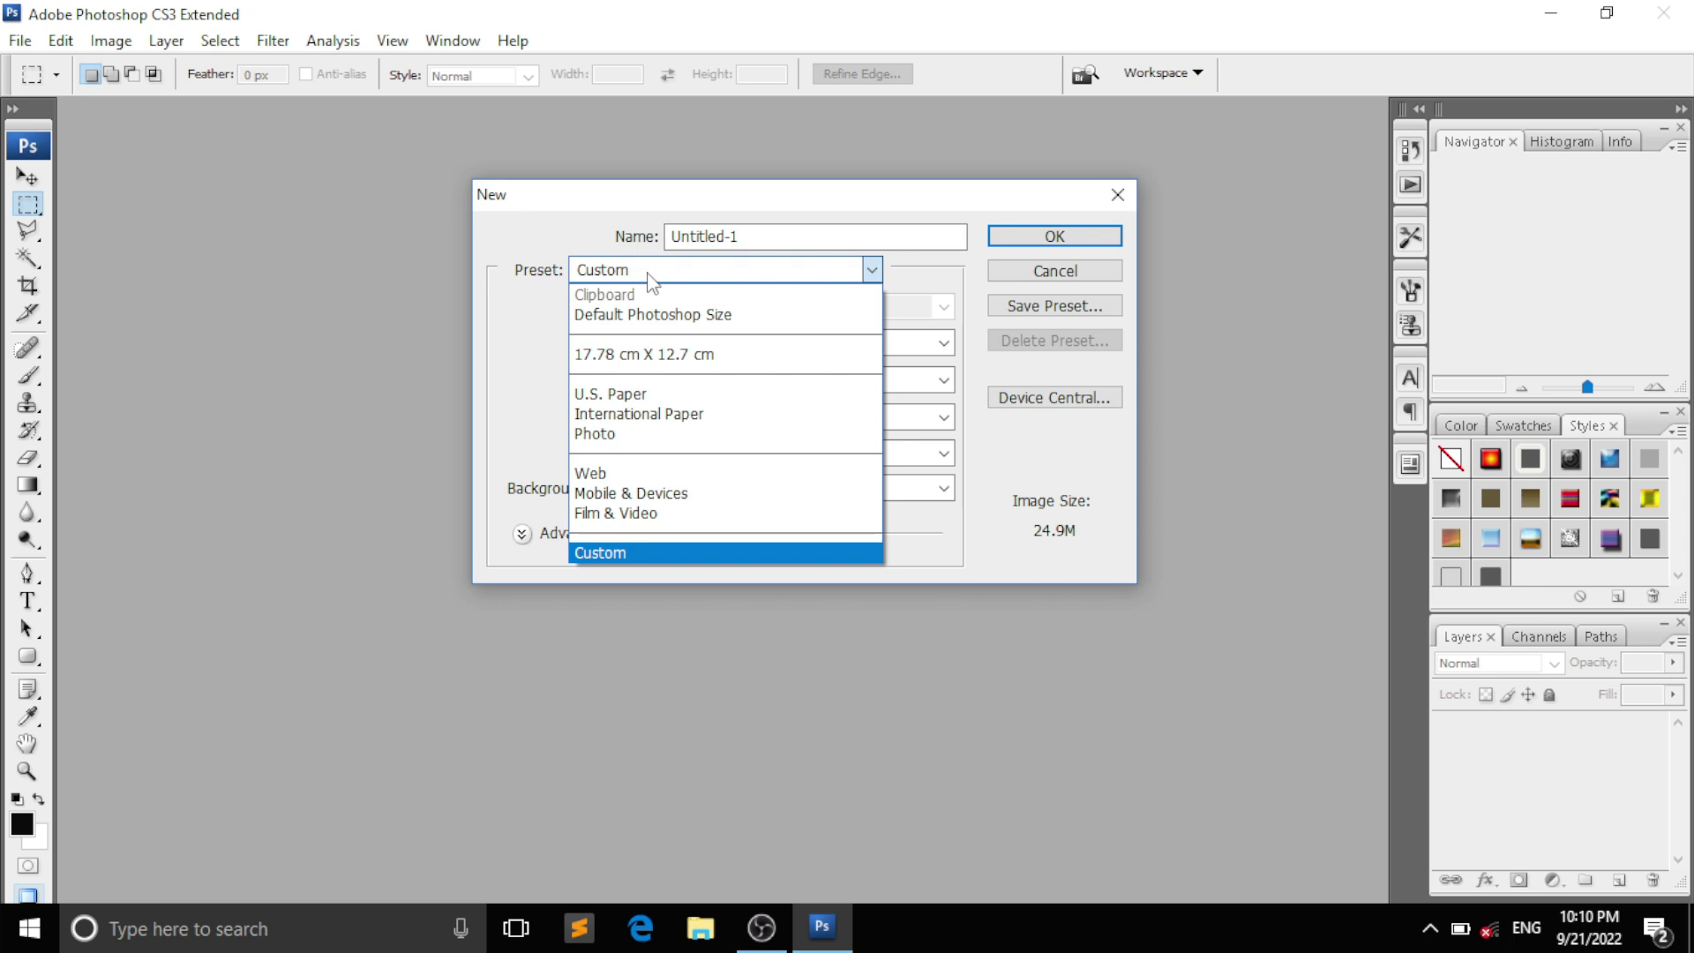
left_click(639, 415)
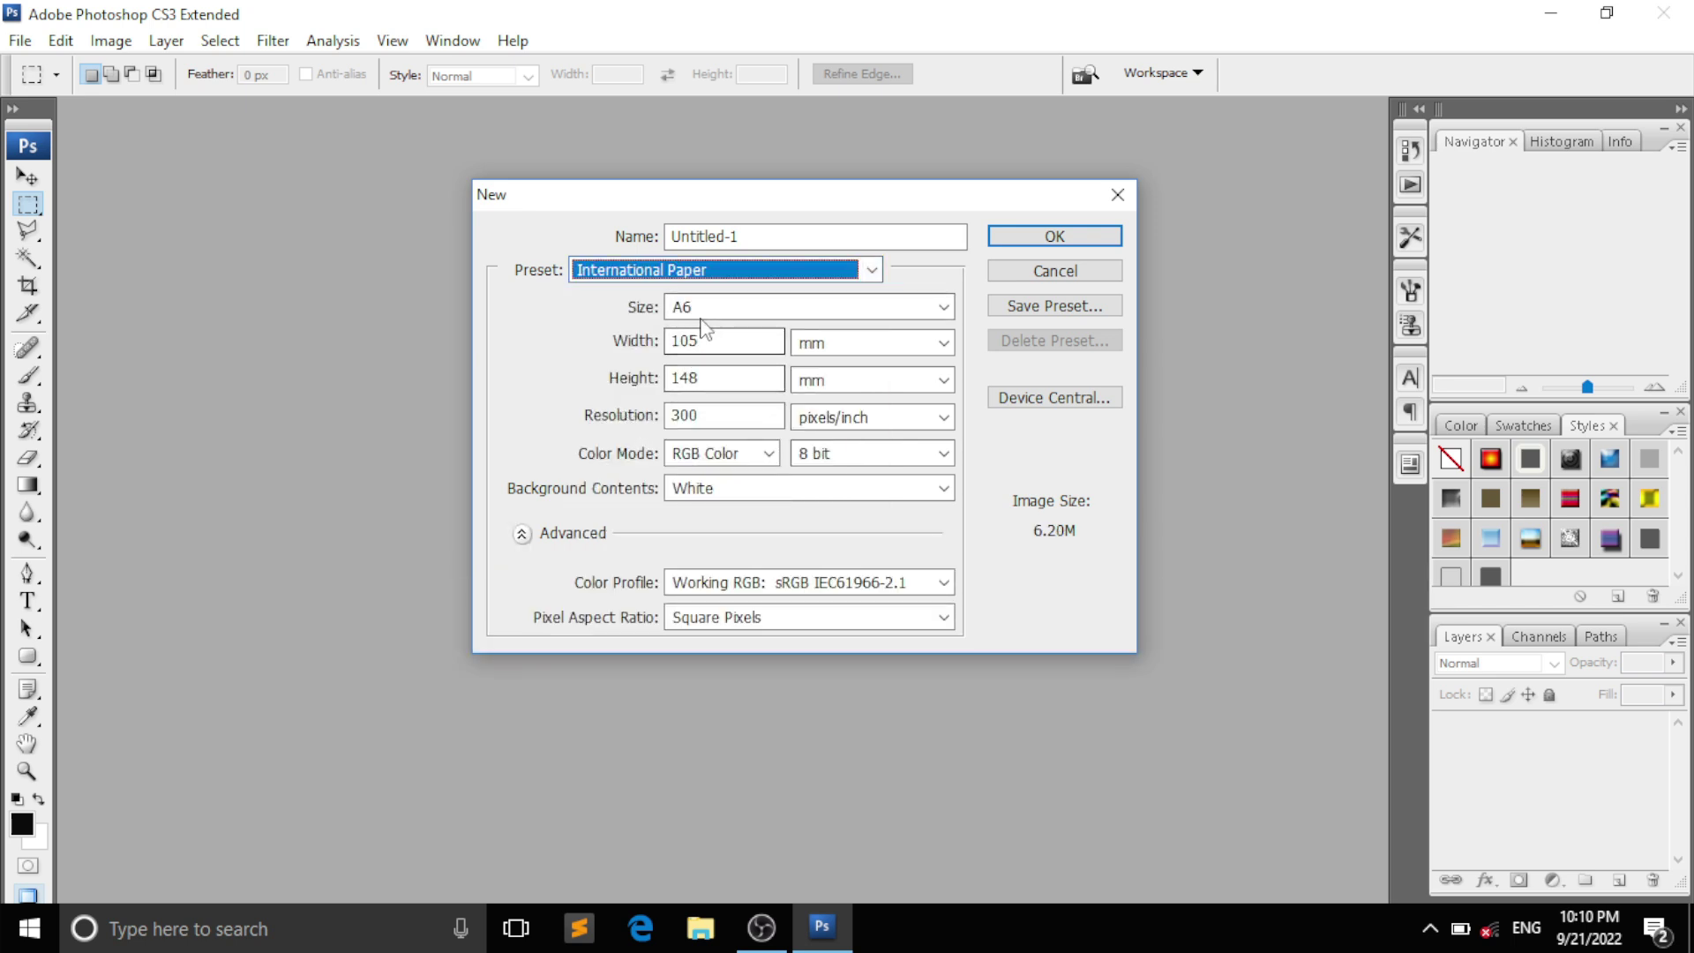
left_click(697, 310)
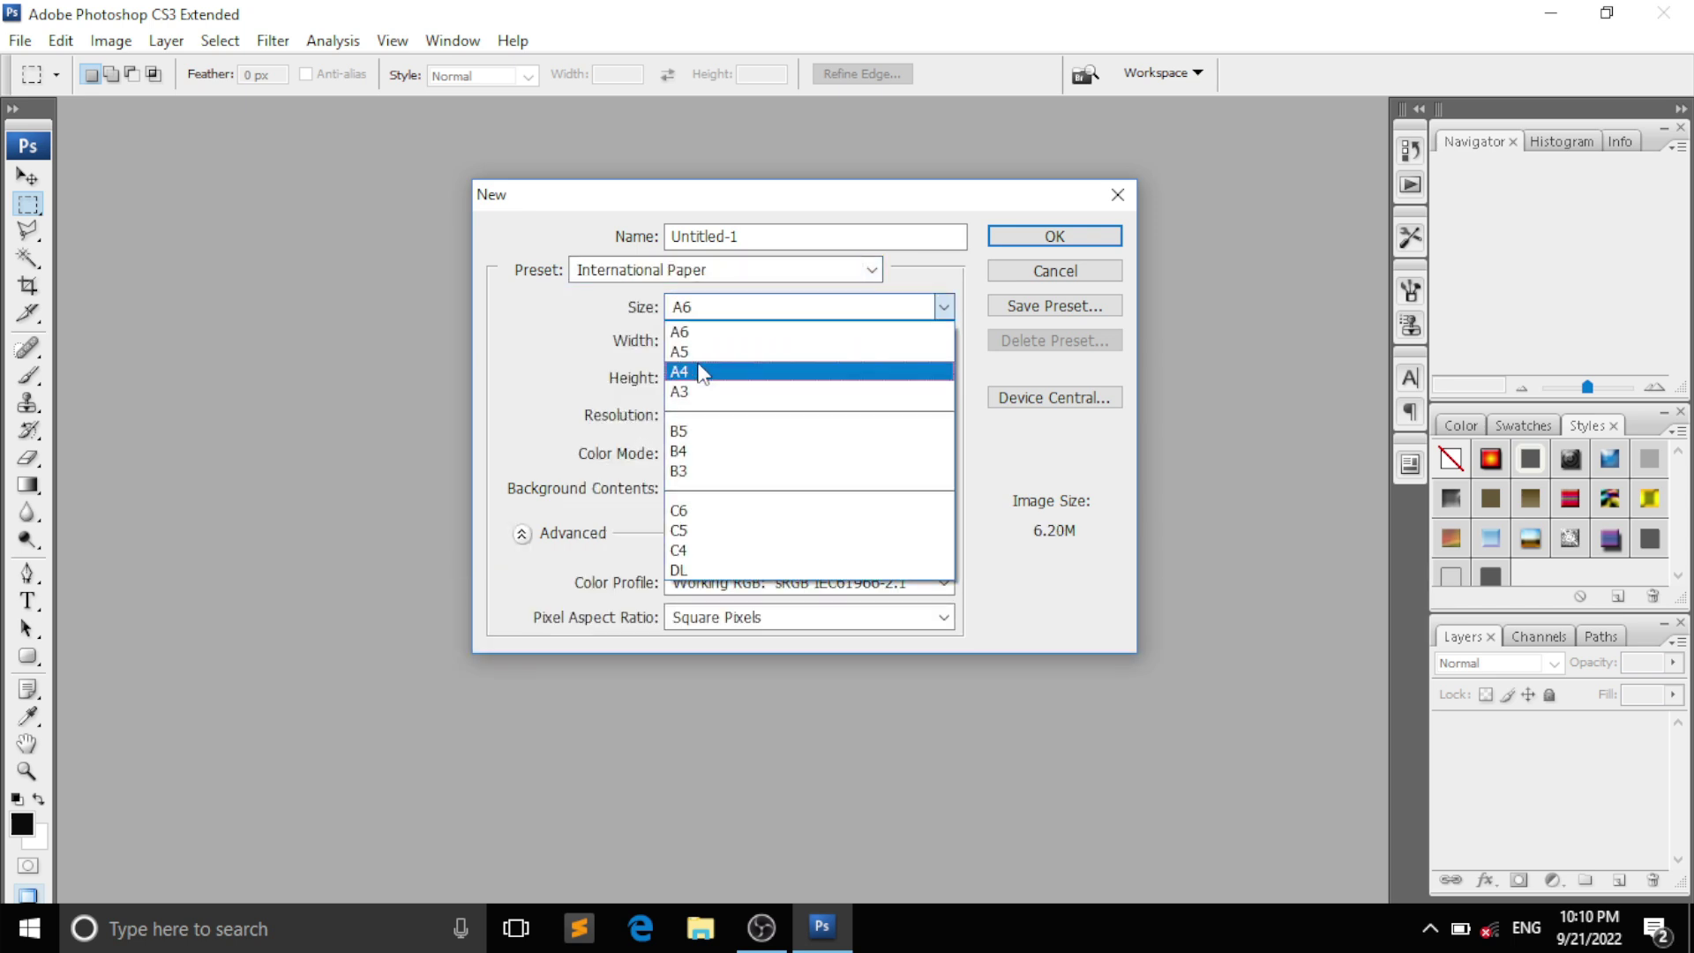
left_click(699, 375)
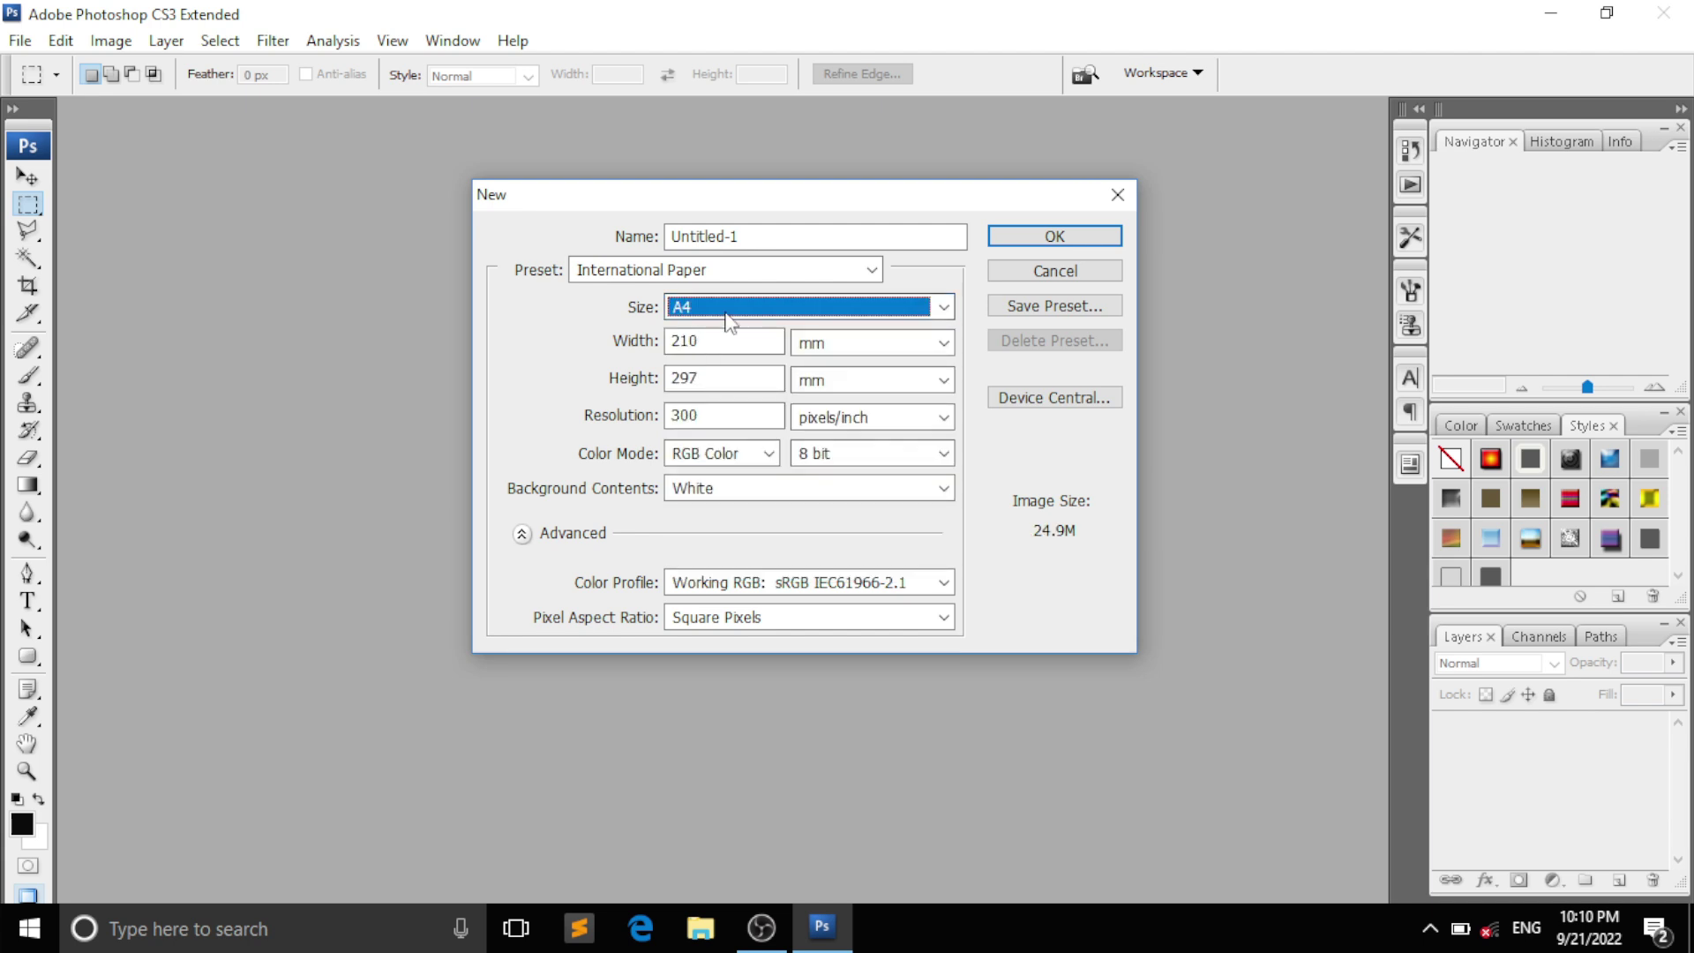
key("Tab")
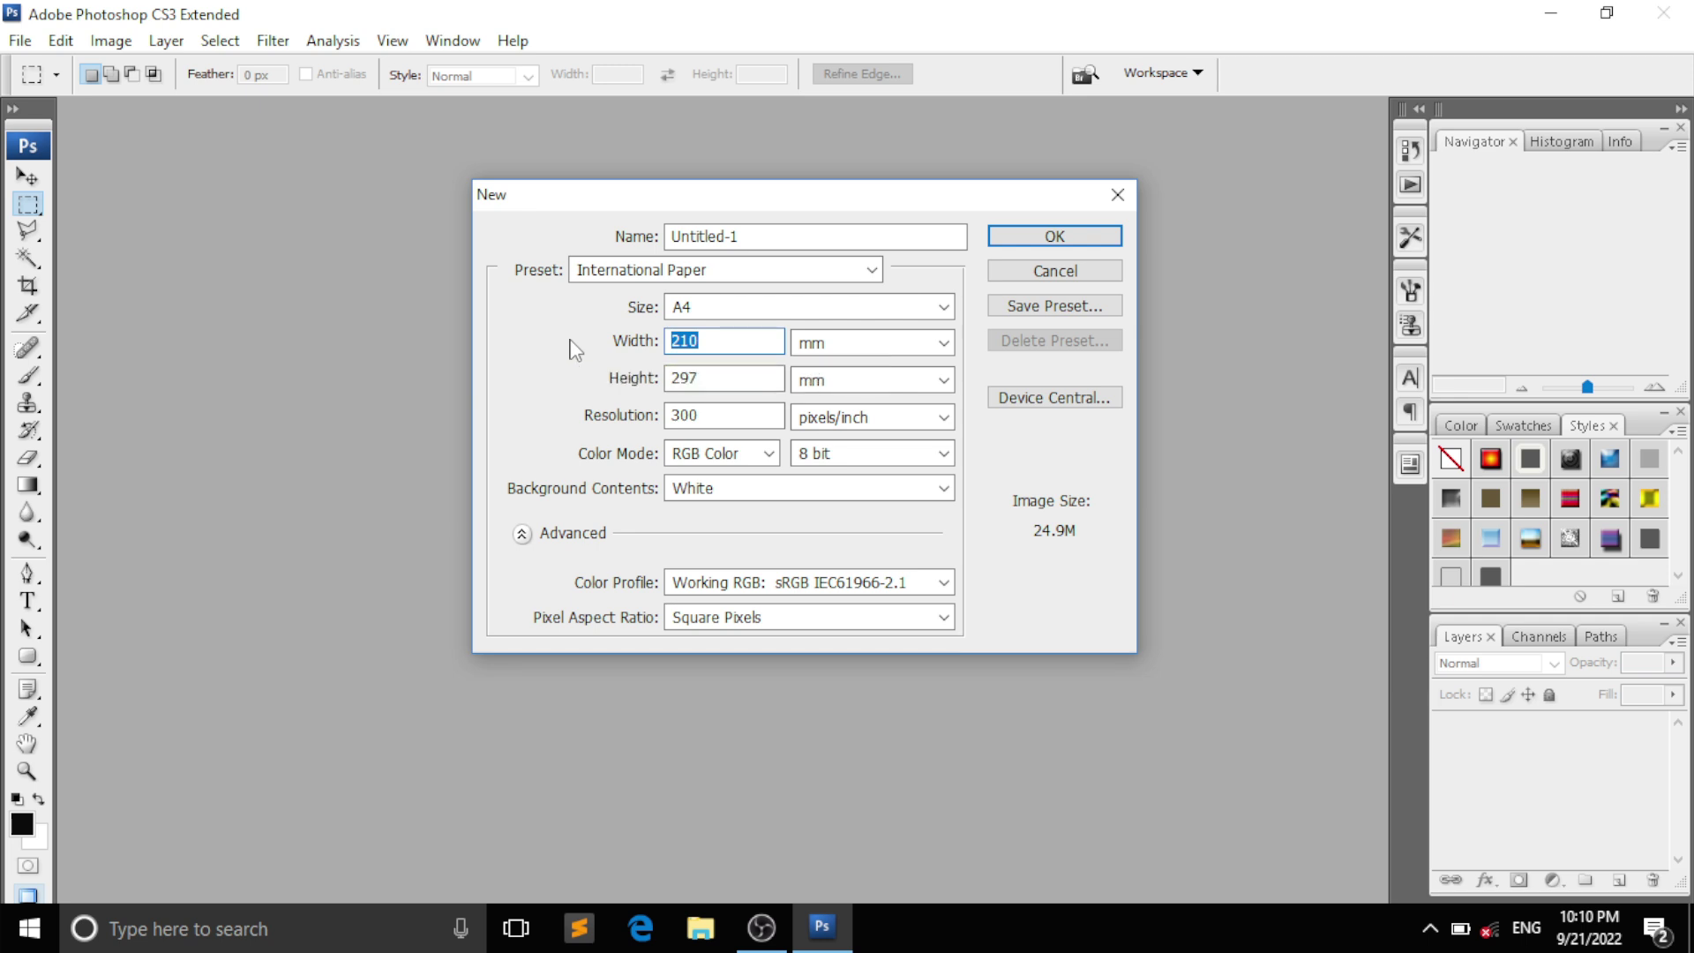
type("29")
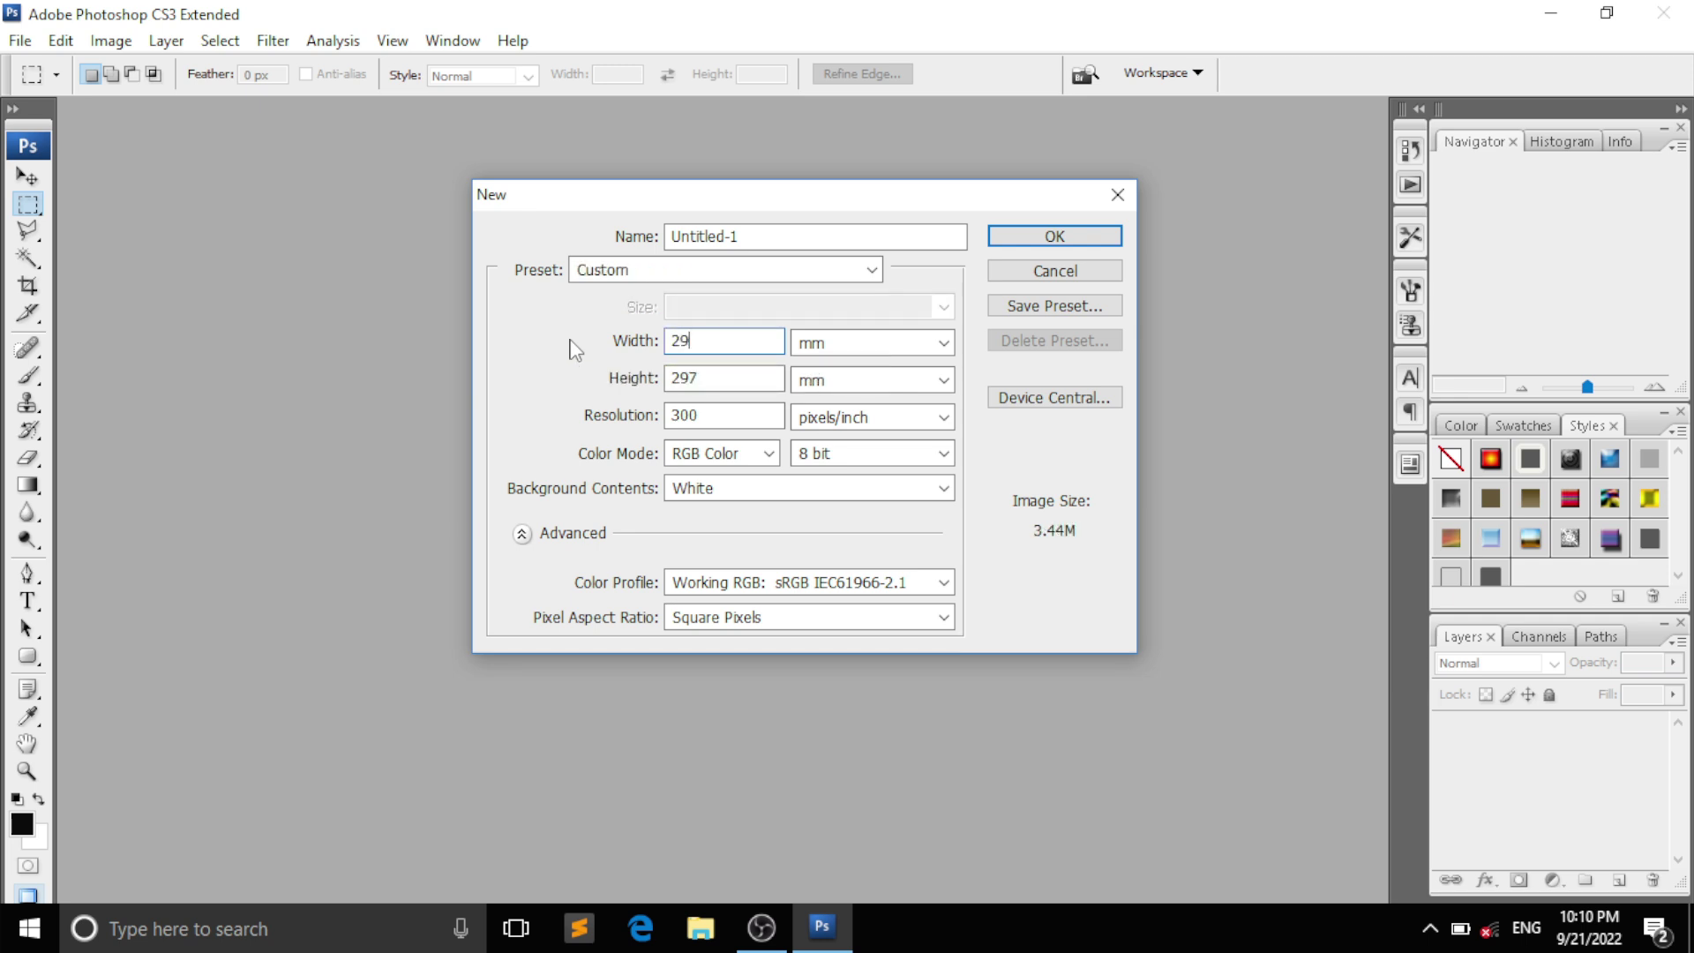
type("7")
key("Tab")
type("210")
left_click(821, 420)
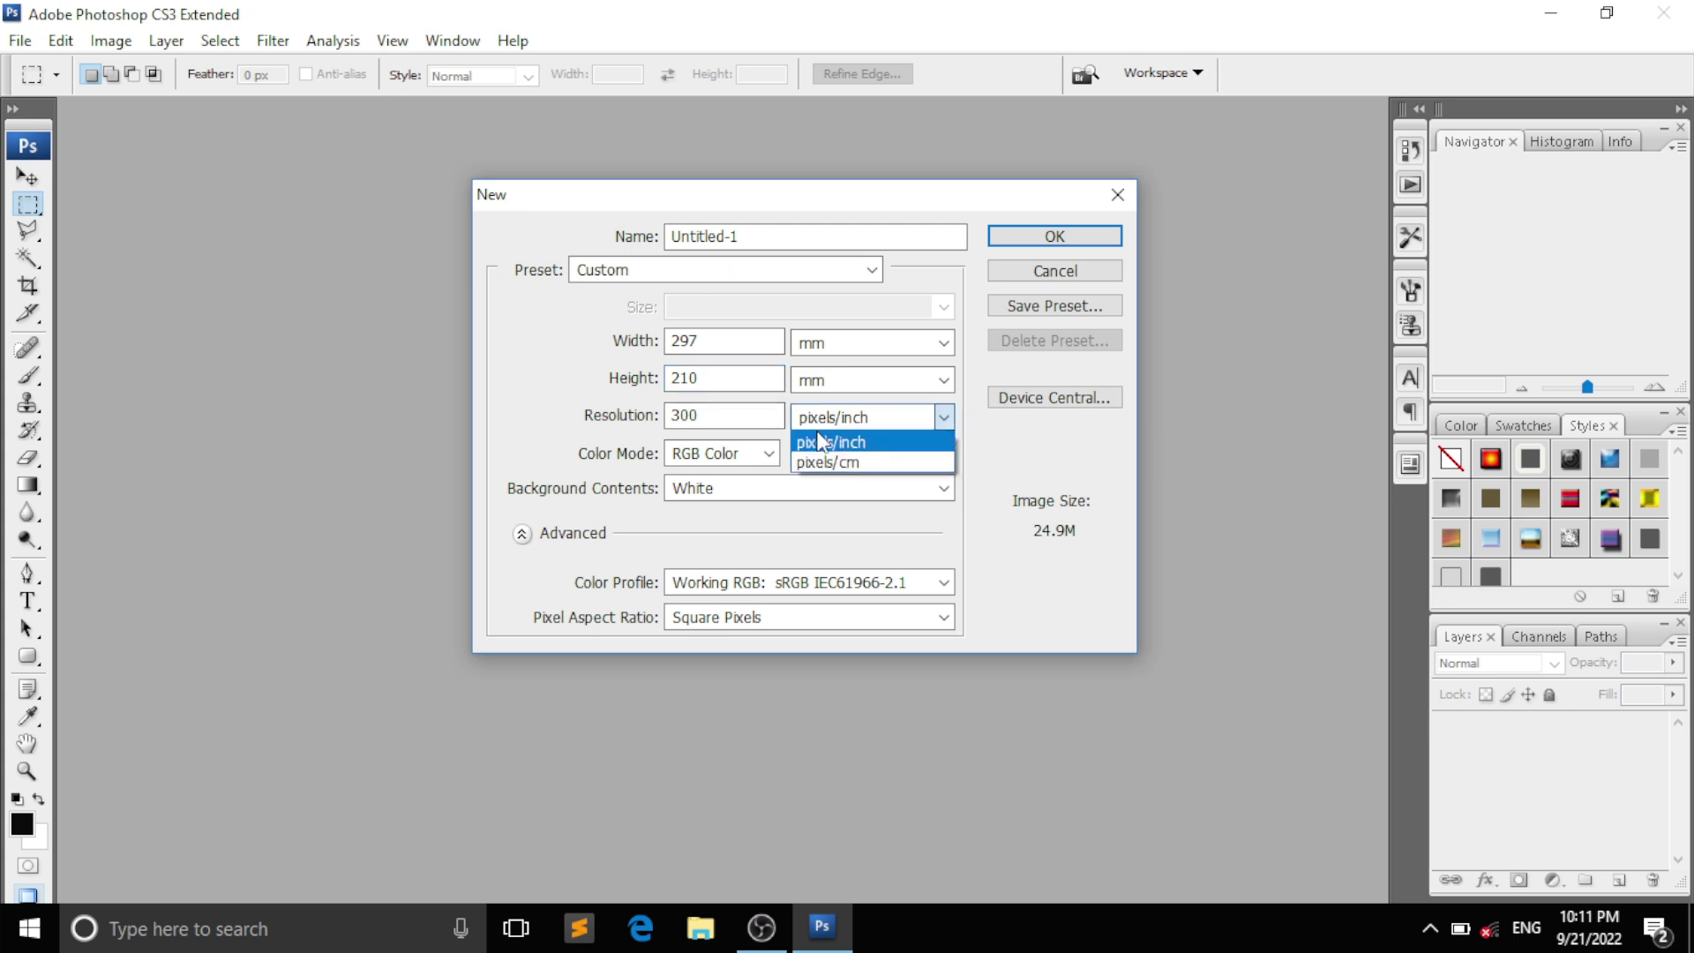
left_click(820, 465)
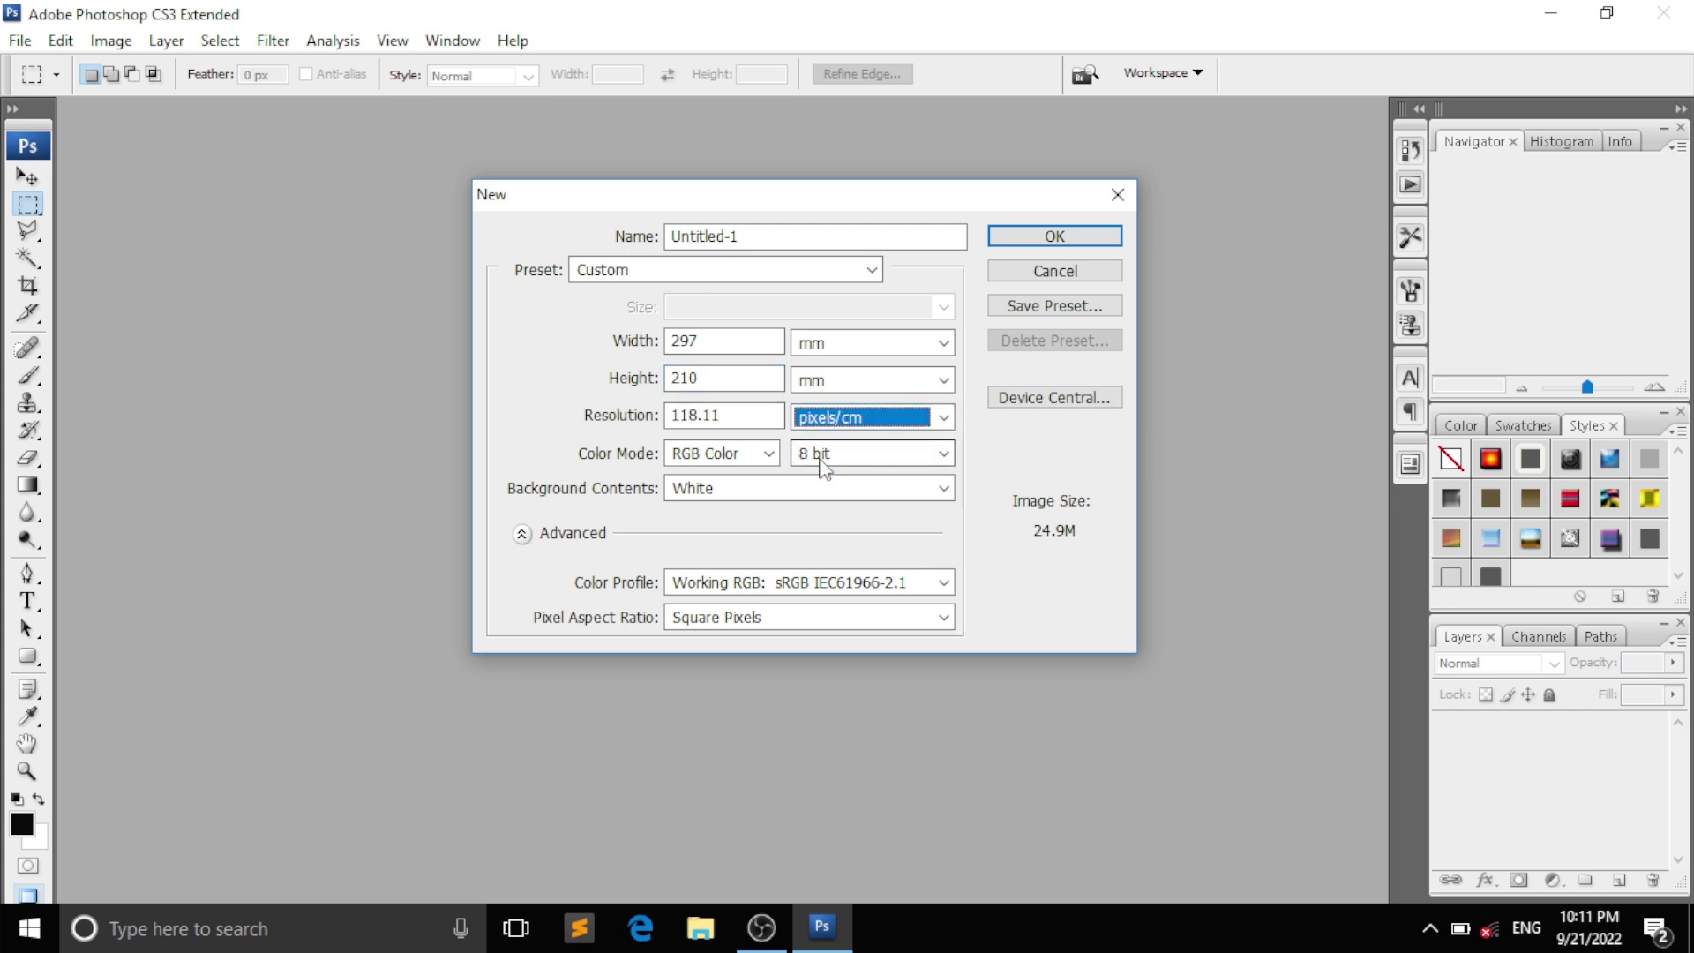
left_click(1011, 244)
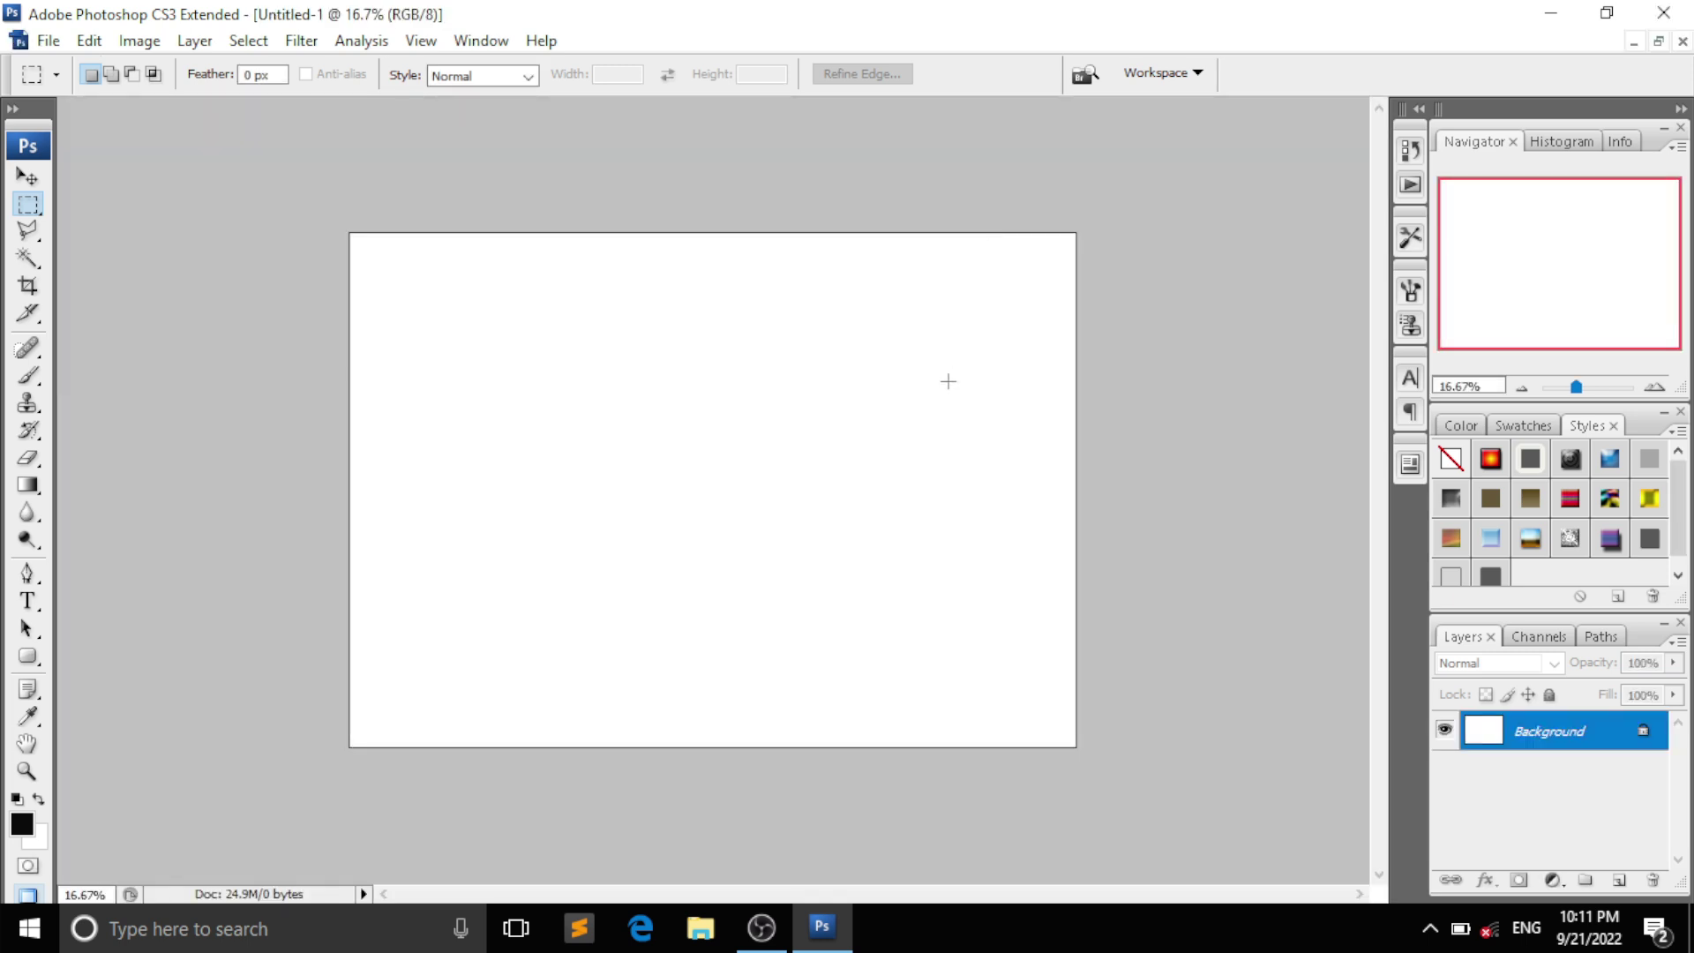
- With the Move tool active, open IMG20190519101904.jpg and IMG_20190327_094434.jpg together
left_click(27, 178)
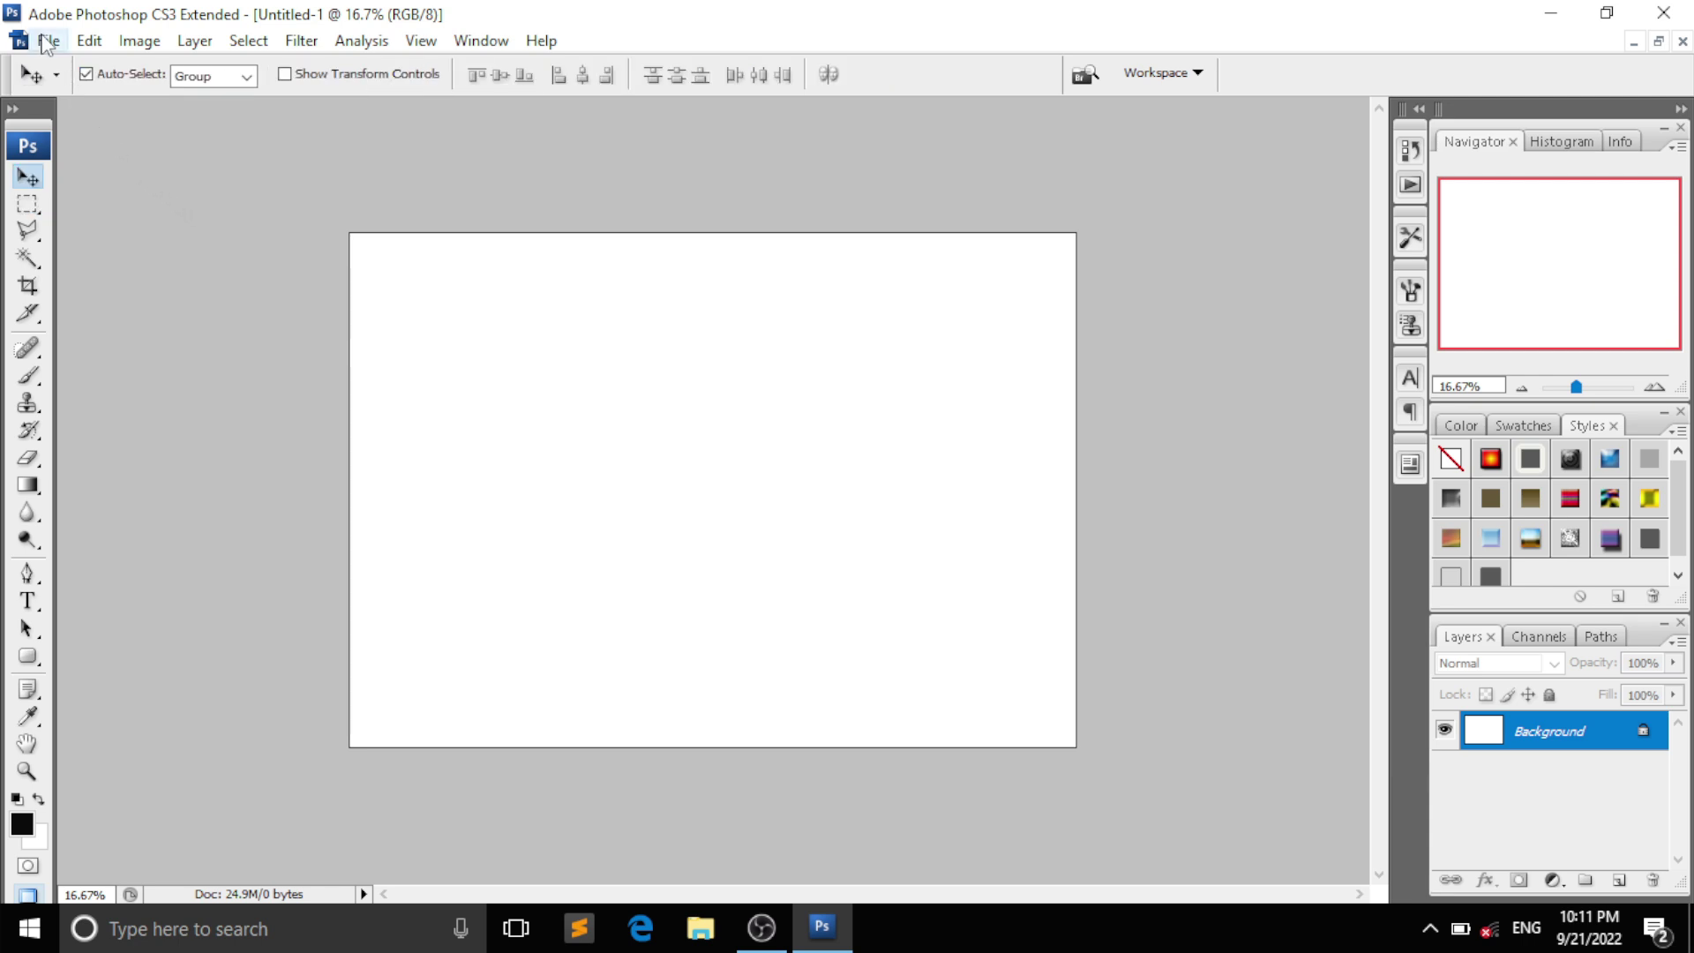
left_click(49, 41)
left_click(65, 91)
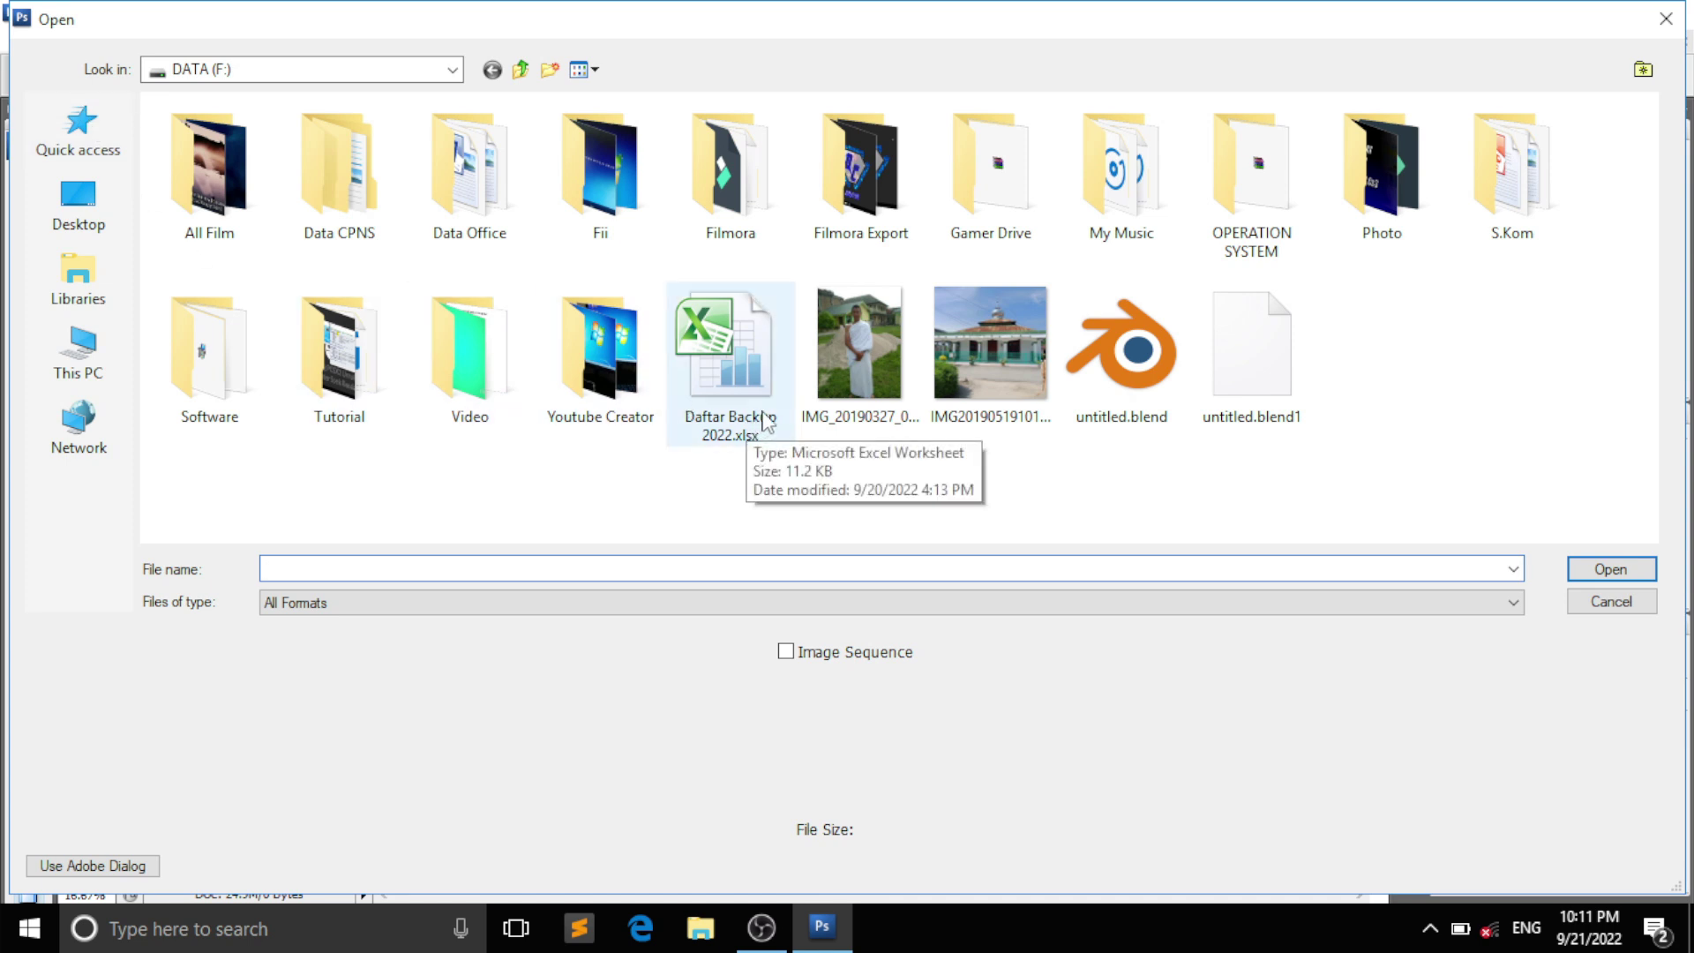
left_click(857, 389)
left_click(950, 372, "ctrl")
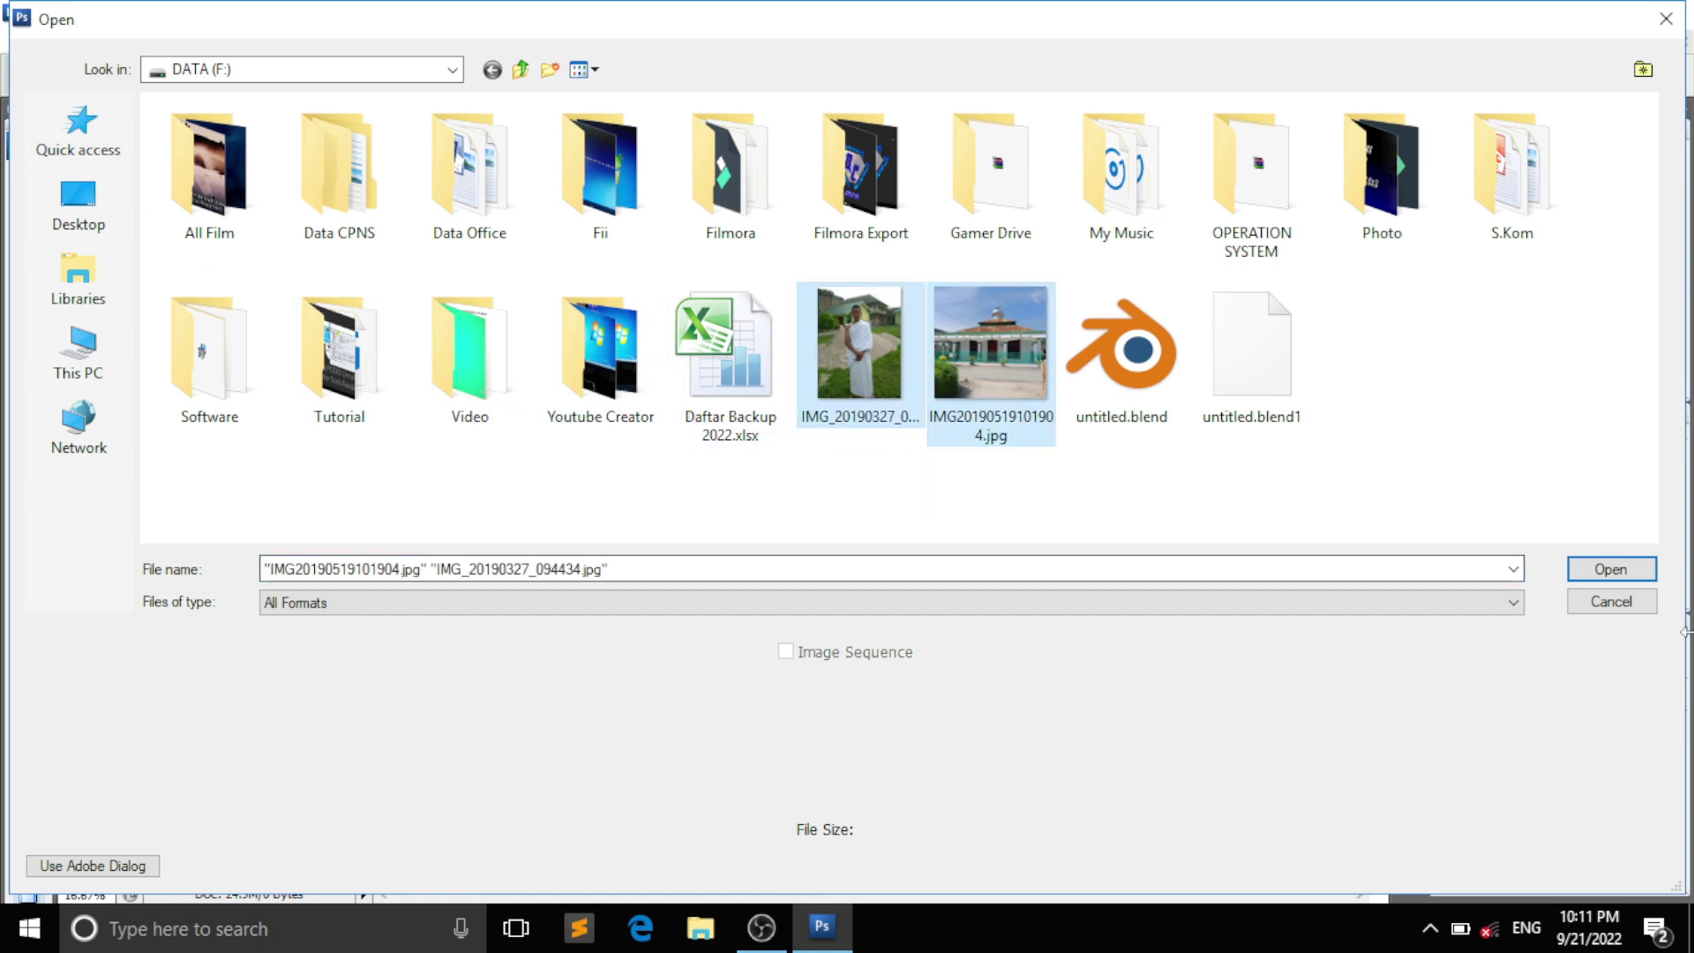
left_click(1611, 570)
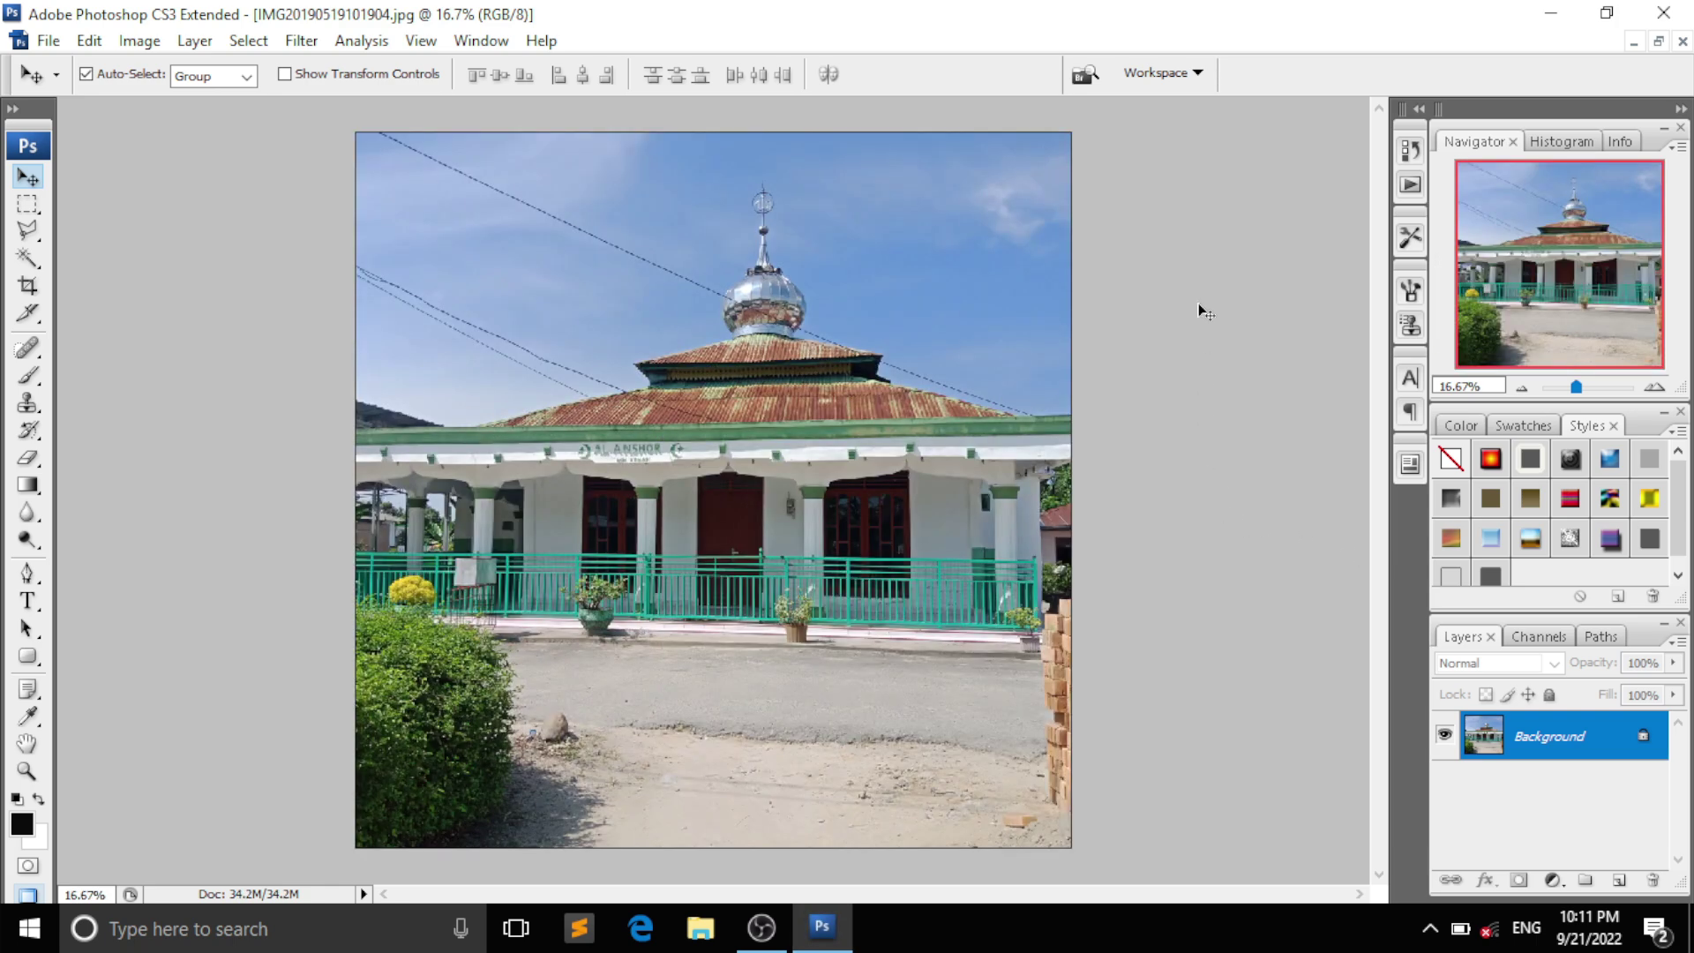
- Float and arrange the photo windows, then drag the man's photo into Untitled-1 as Layer 1
left_click(1659, 41)
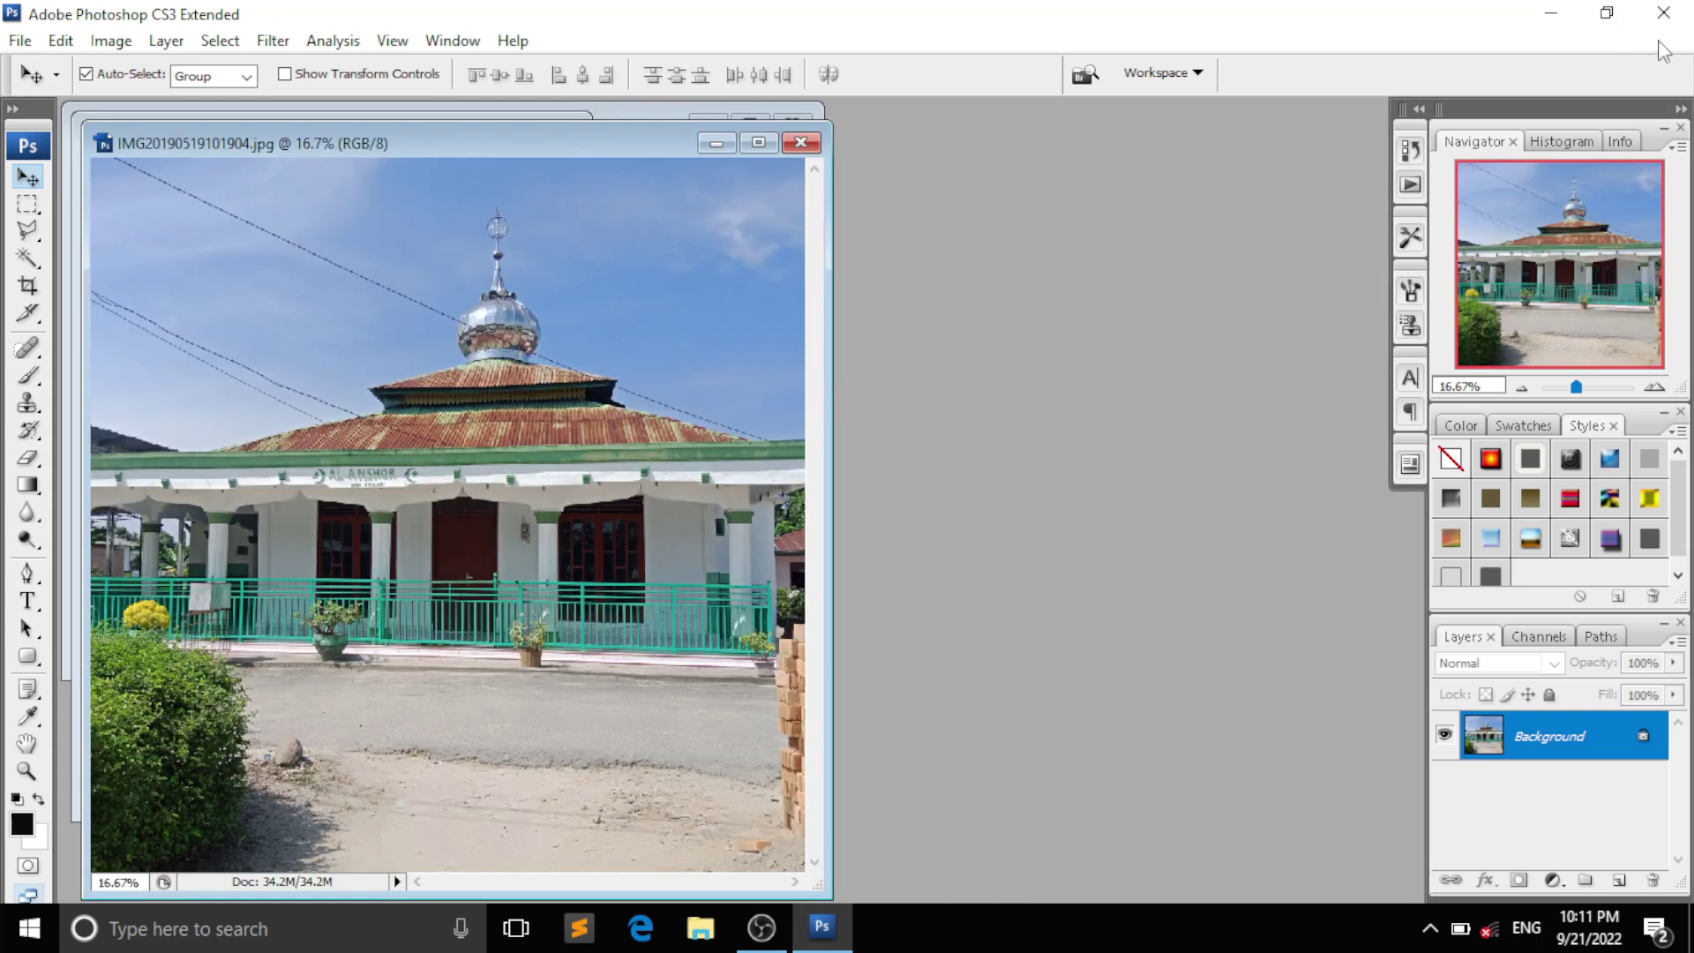
left_click_drag(618, 142, 1384, 96)
mouse_move(605, 132)
left_mouse_down()
mouse_move(668, 234)
mouse_move(719, 200)
left_mouse_up()
left_click(368, 119)
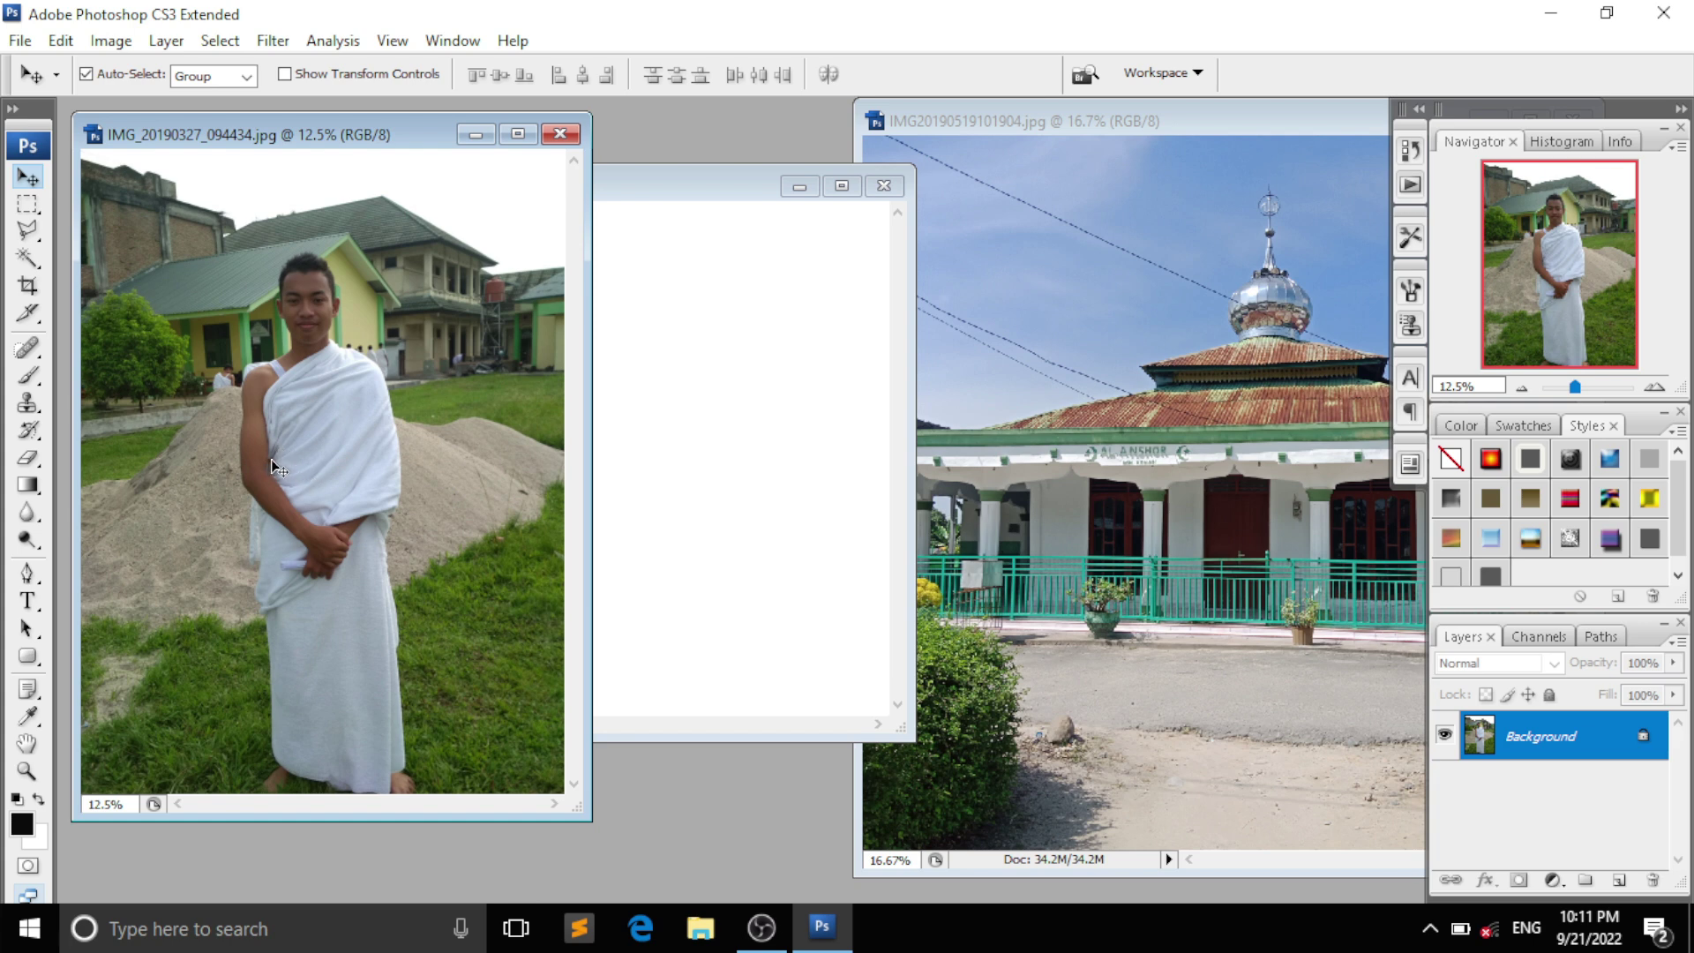
left_click_drag(415, 484, 667, 499)
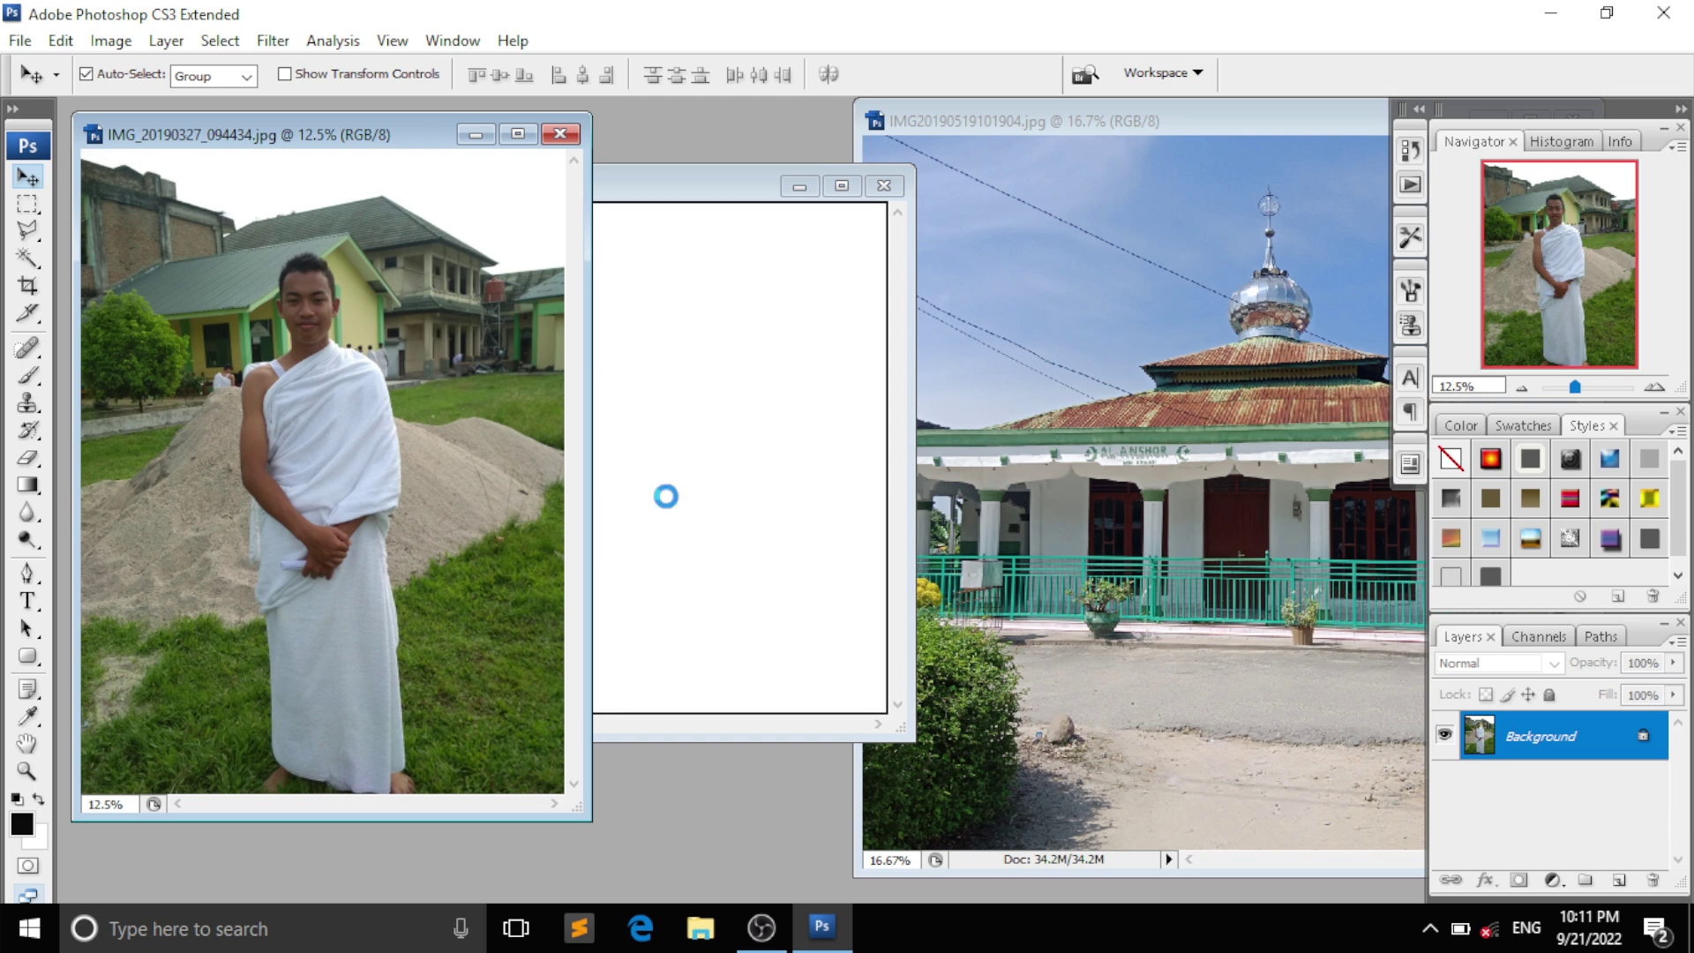
- Drag the mosque photo into Untitled-1 as Layer 2 and move its original window aside
left_click(1200, 534)
left_click_drag(871, 510, 809, 510)
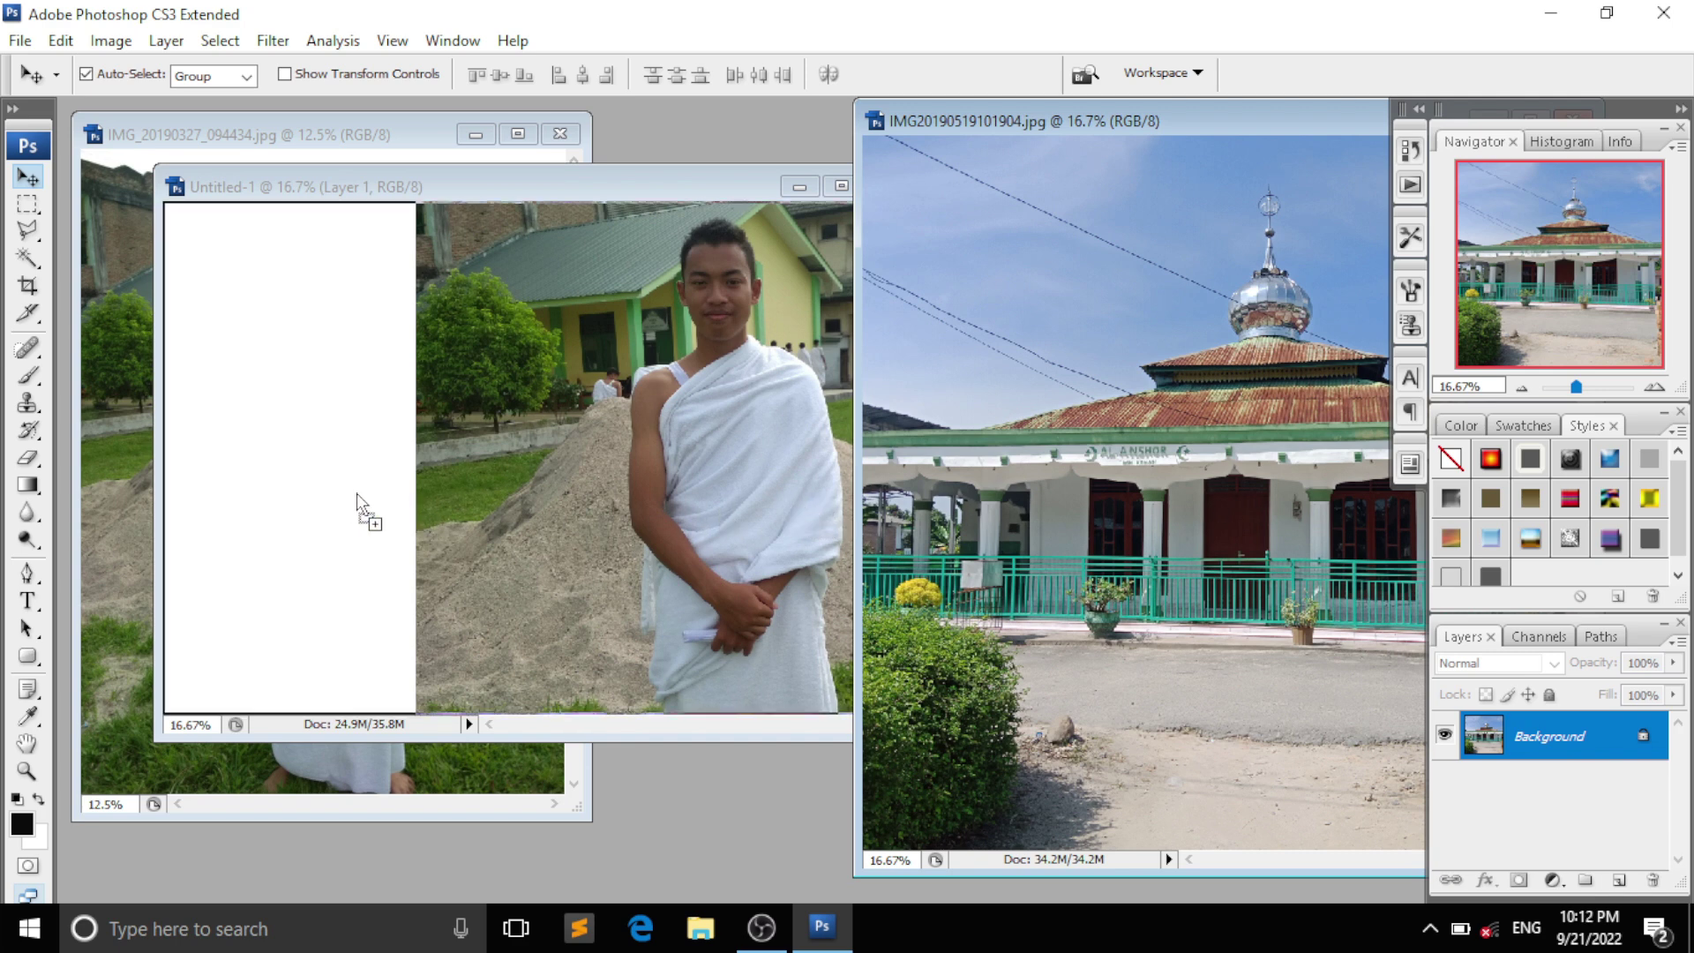
left_click_drag(538, 493, 346, 494)
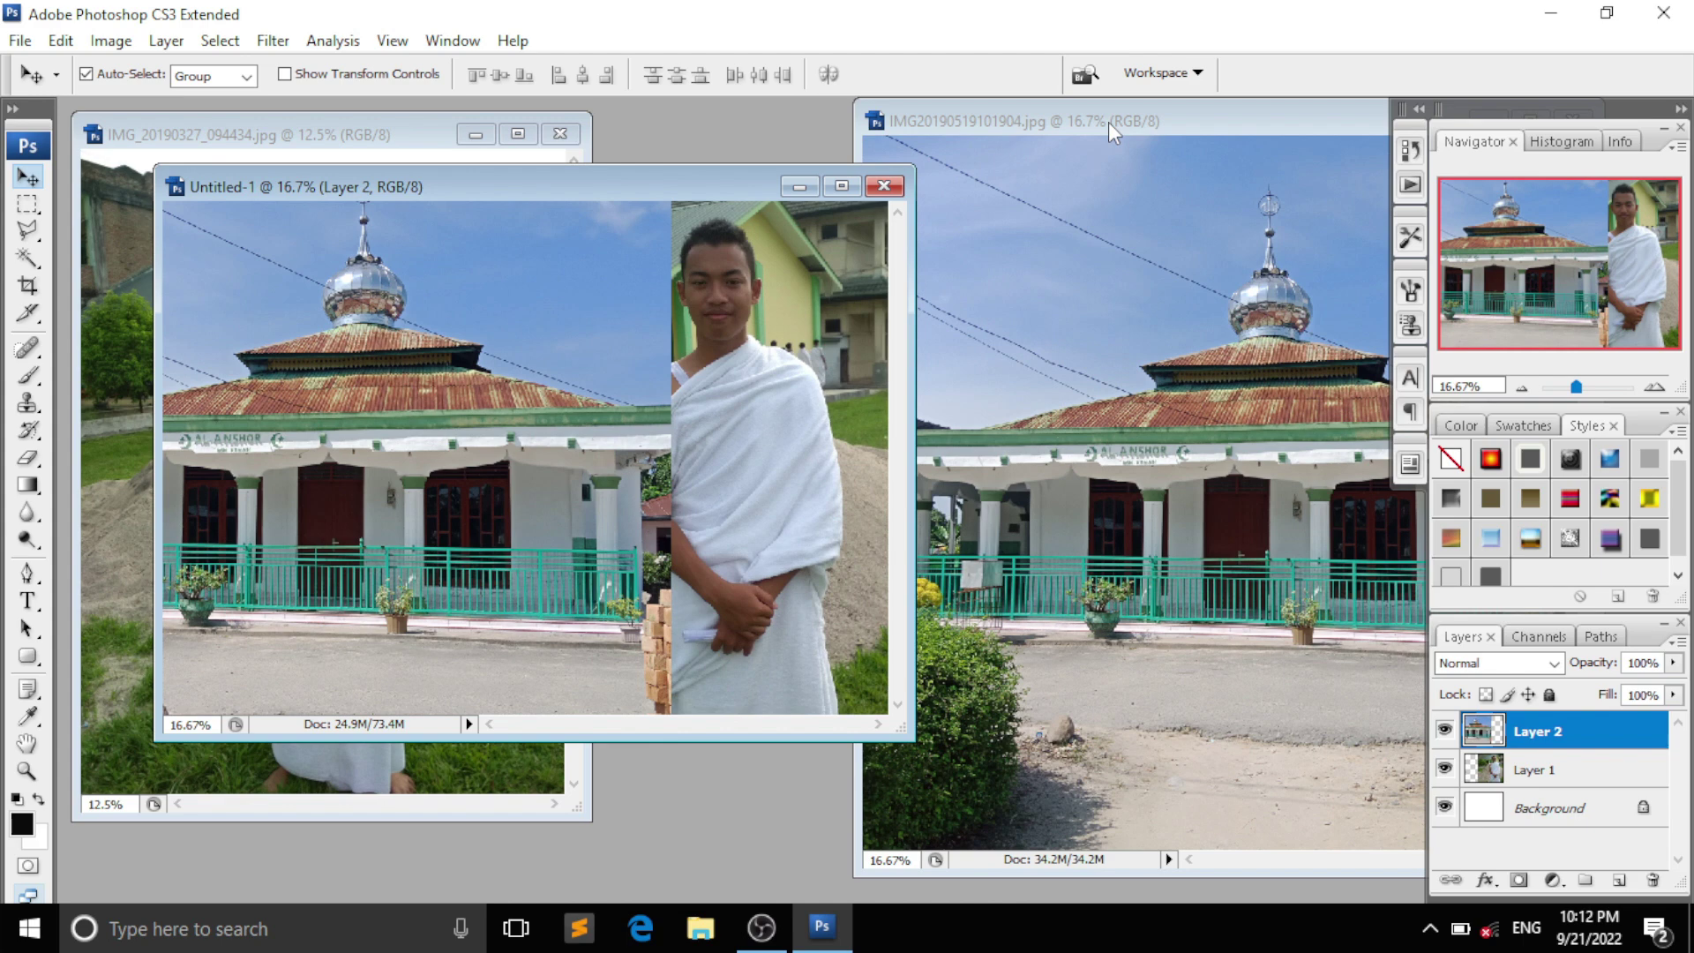
left_click(1106, 121)
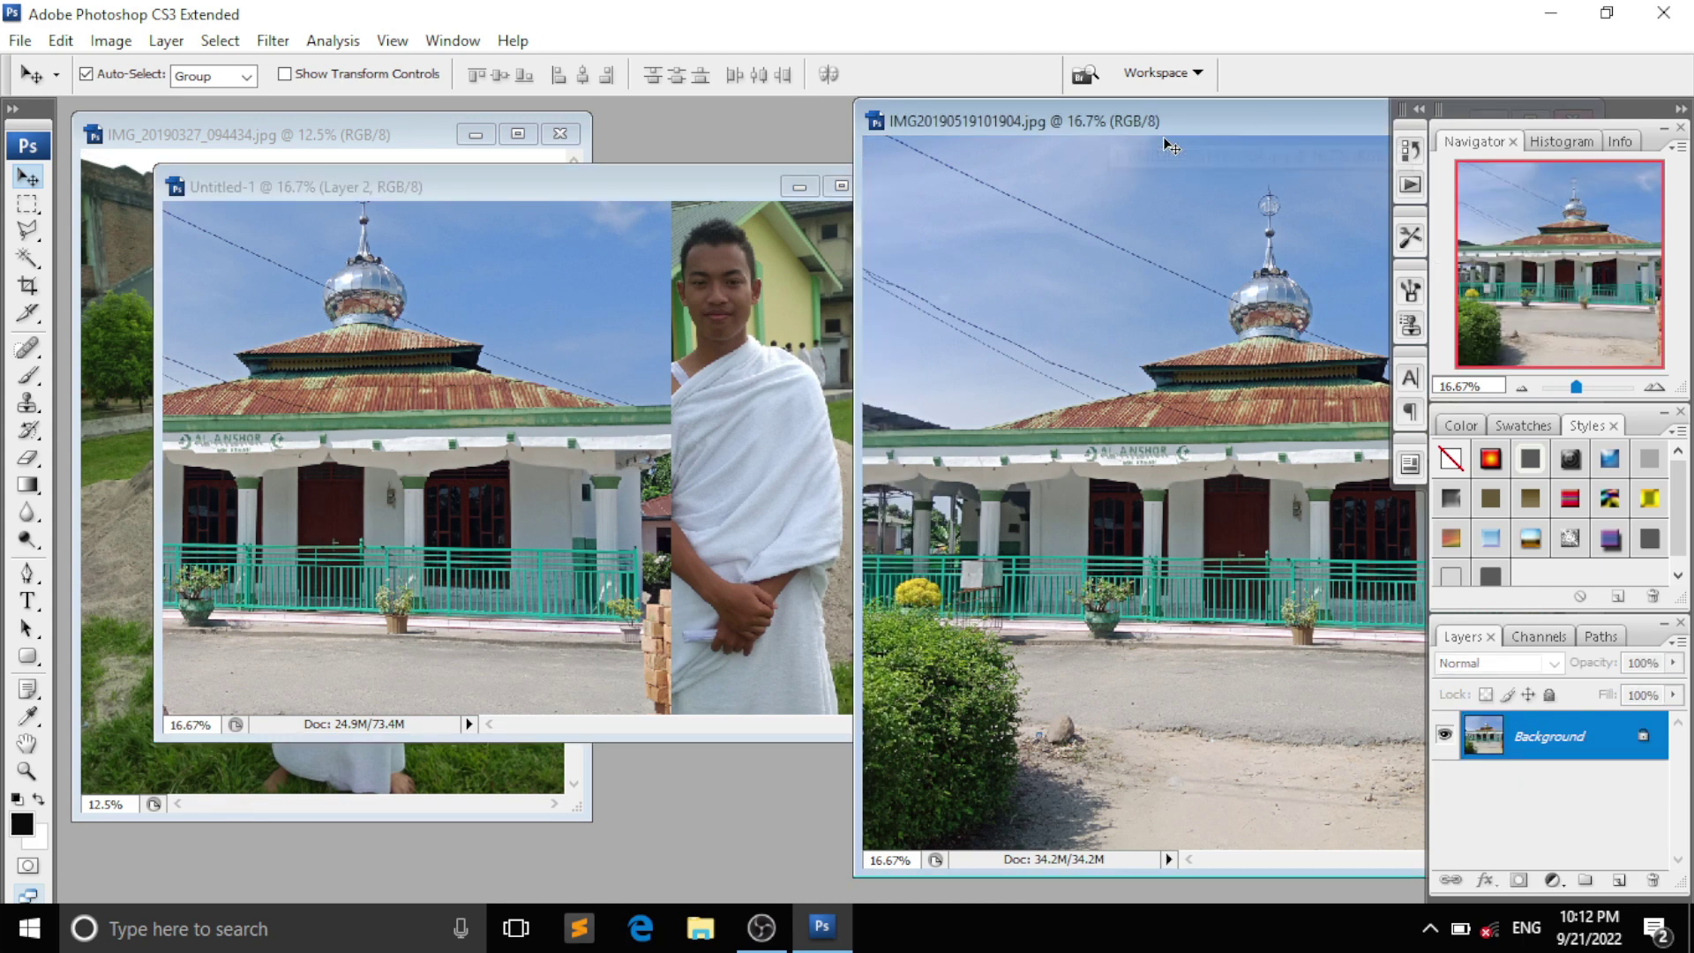
left_click_drag(971, 123, 668, 123)
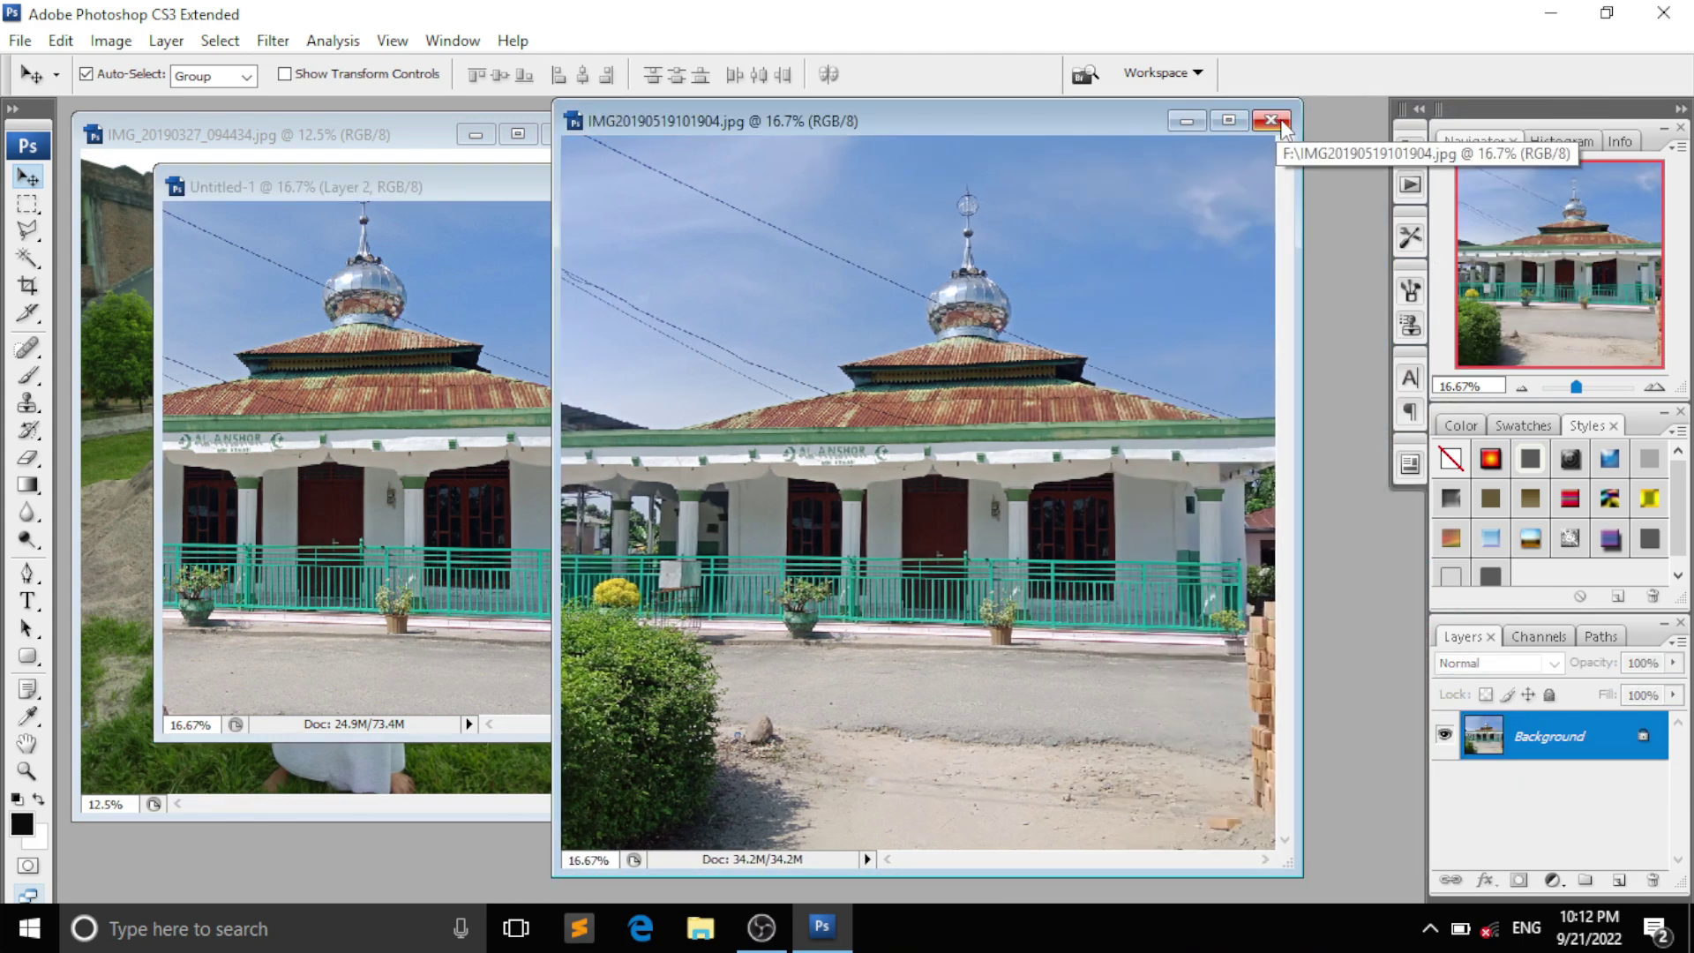
- Close both original photos and enlarge the composite document to fill the workspace
left_click(1270, 120)
left_click(252, 134)
left_click(556, 133)
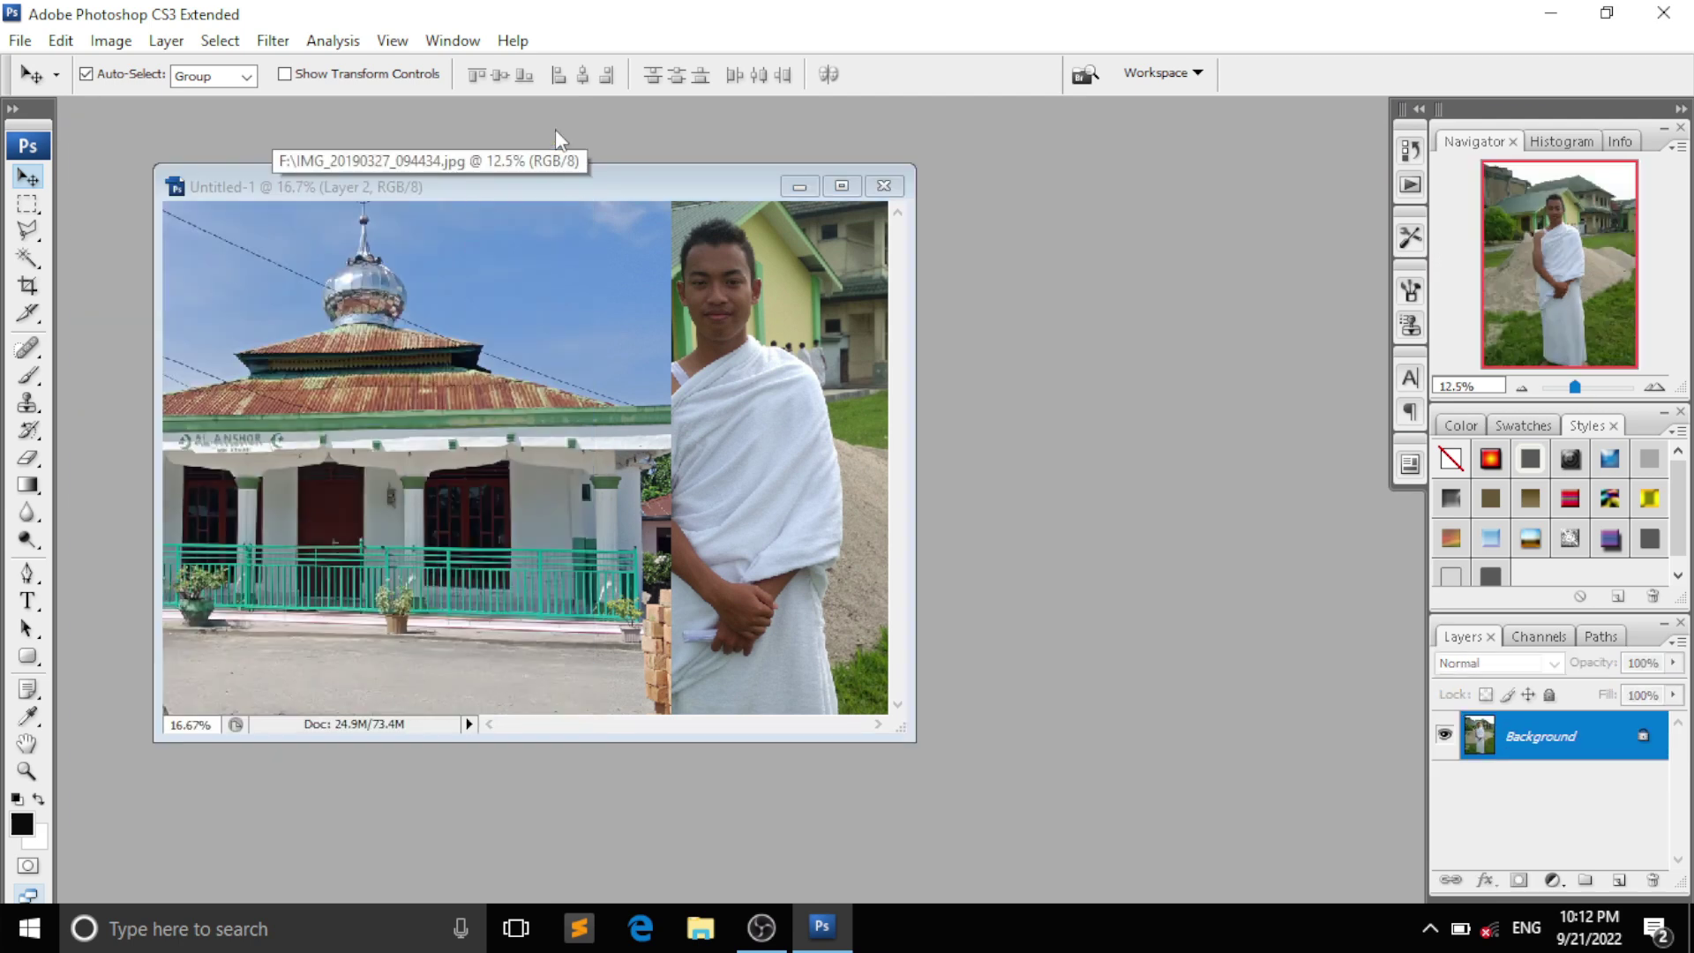
left_click(841, 186)
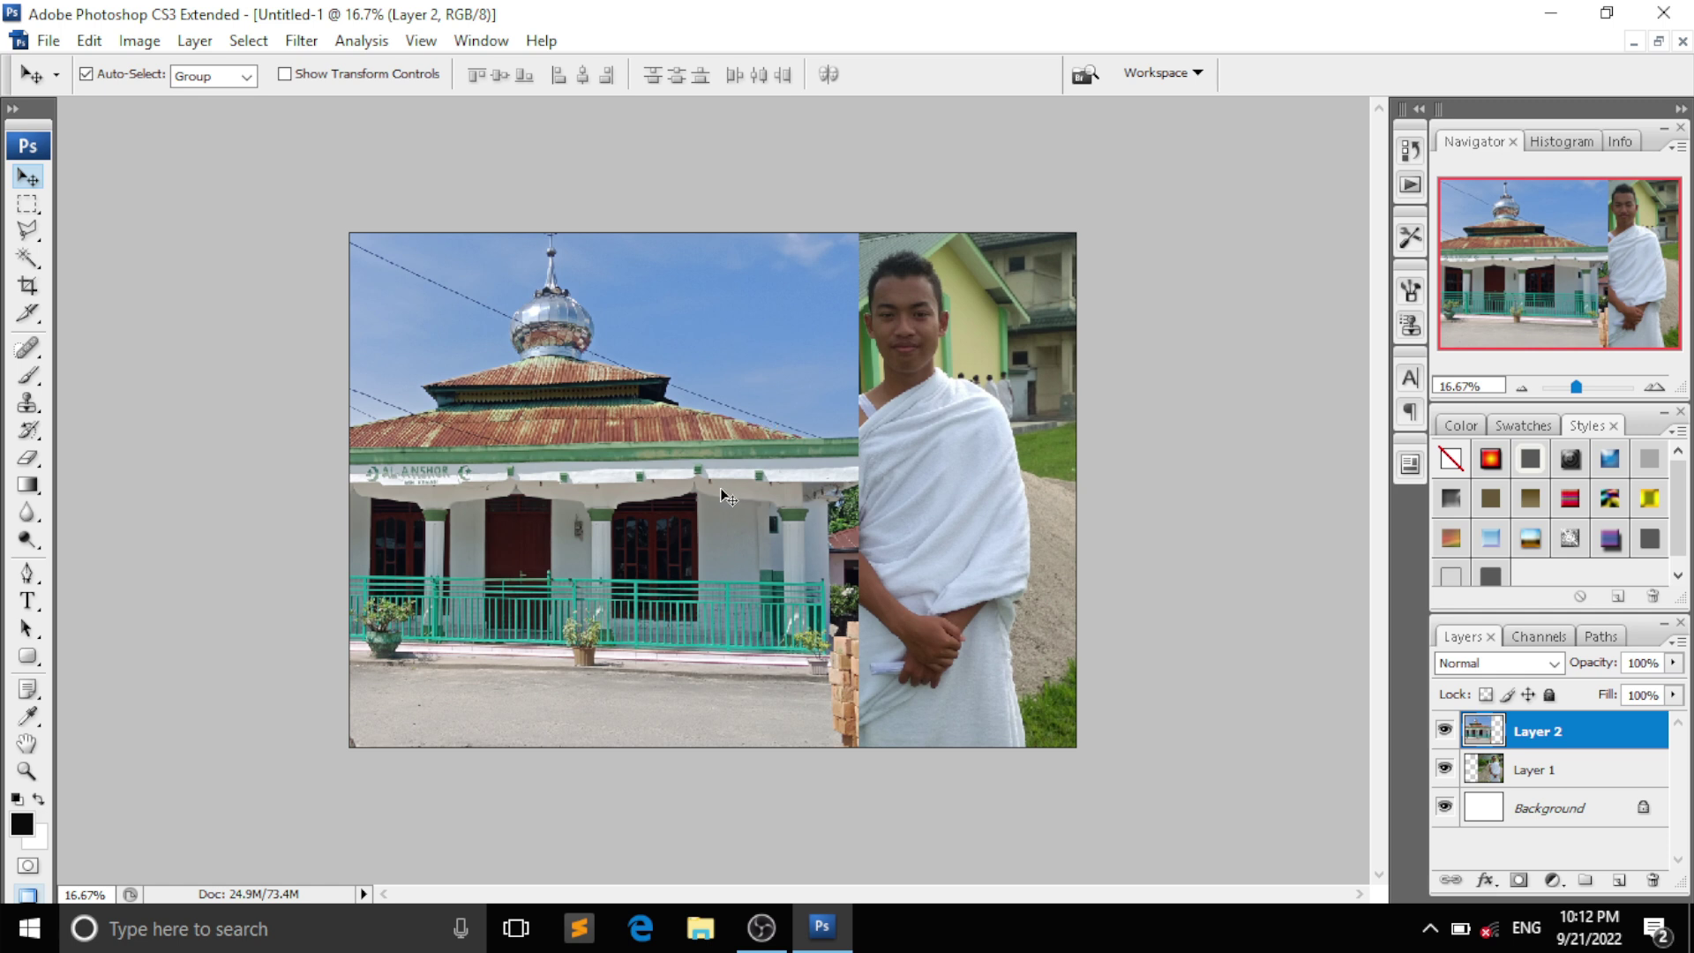
- Position the mosque photo on the left, nudged slightly right, and keep Layer 2 selected
left_click_drag(706, 500, 606, 503)
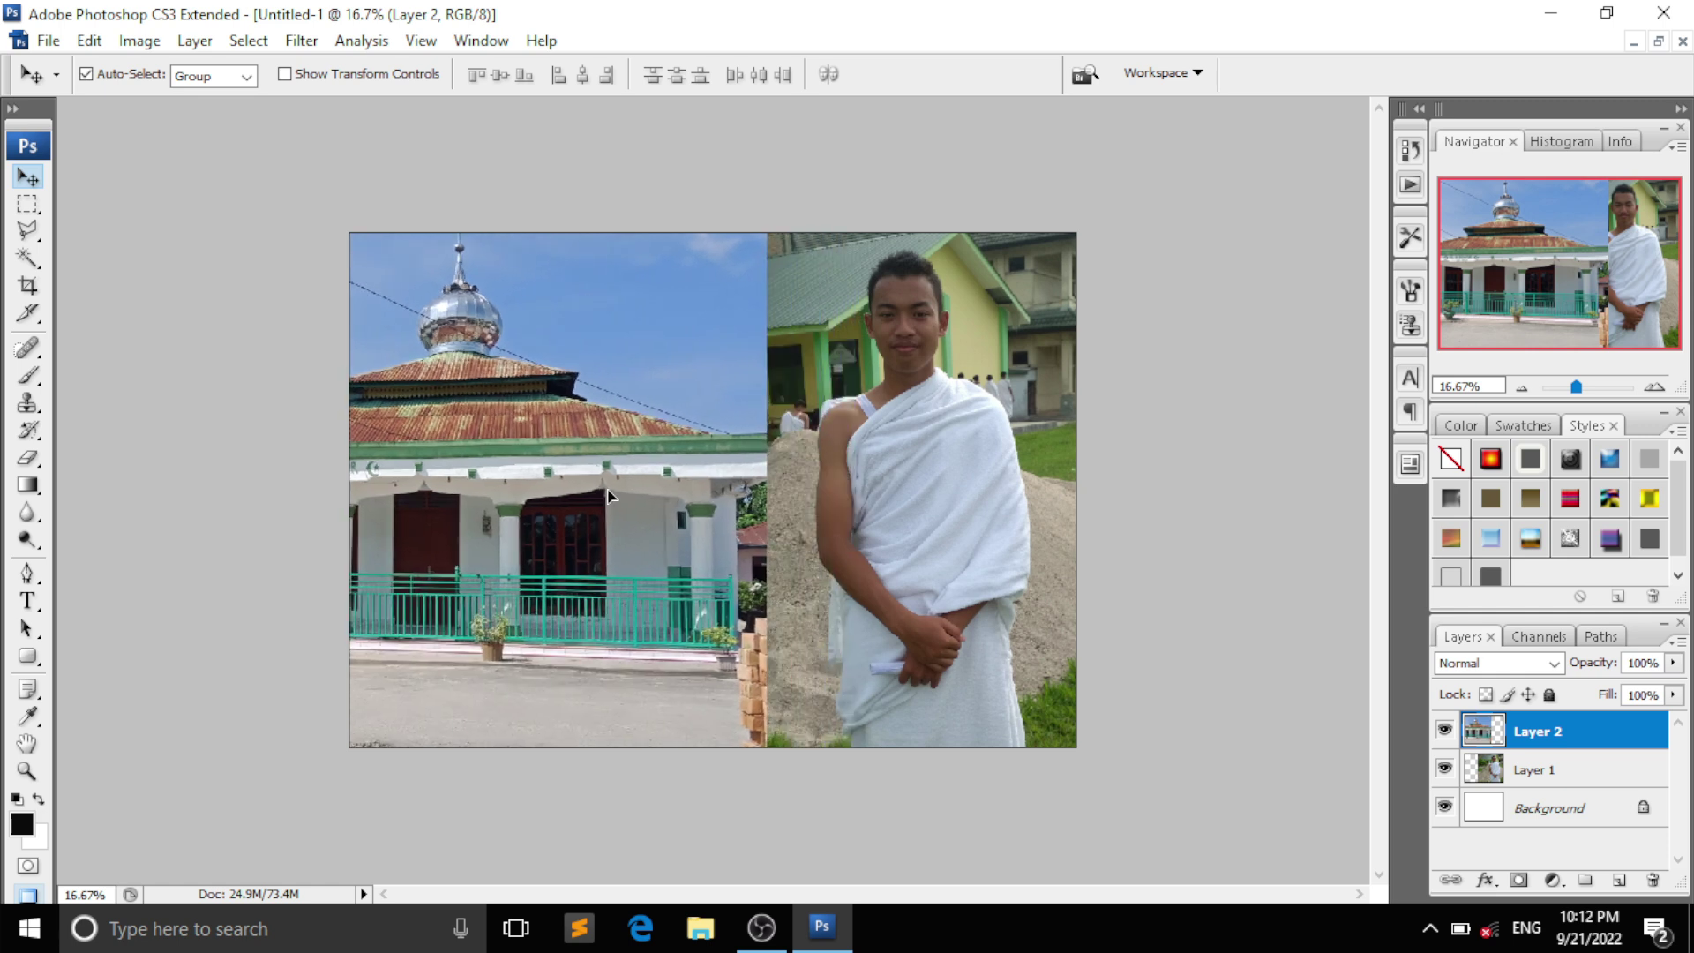
left_click(794, 500)
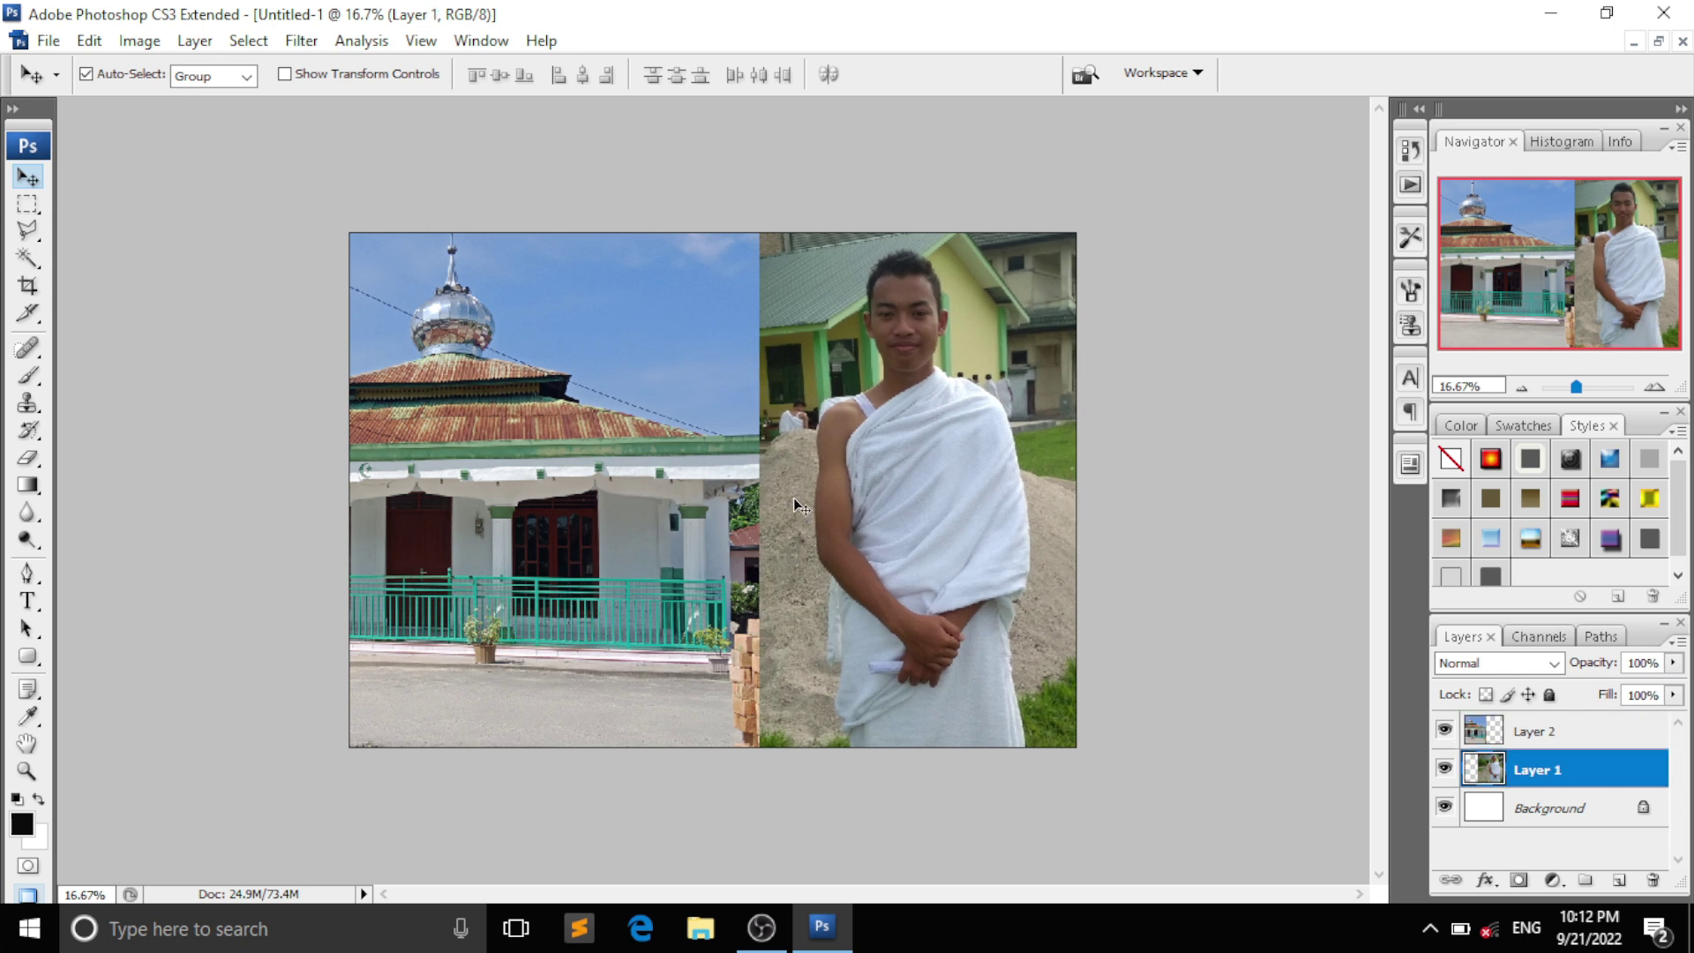
left_click_drag(677, 496, 691, 495)
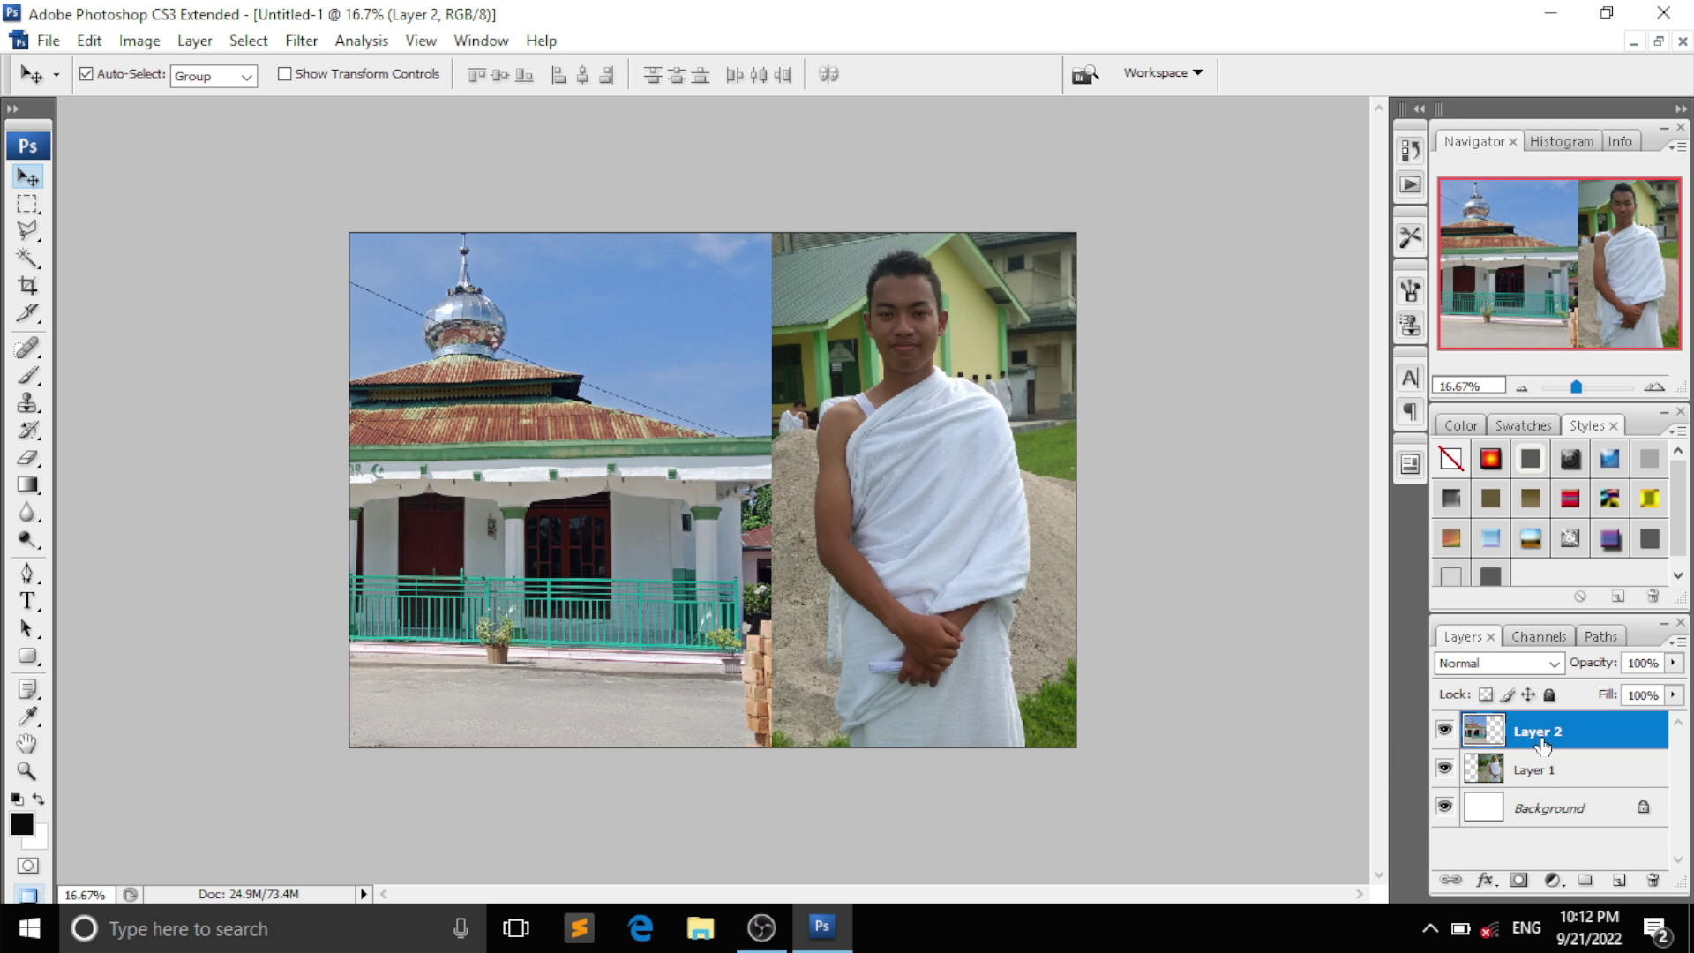
left_click(1529, 773)
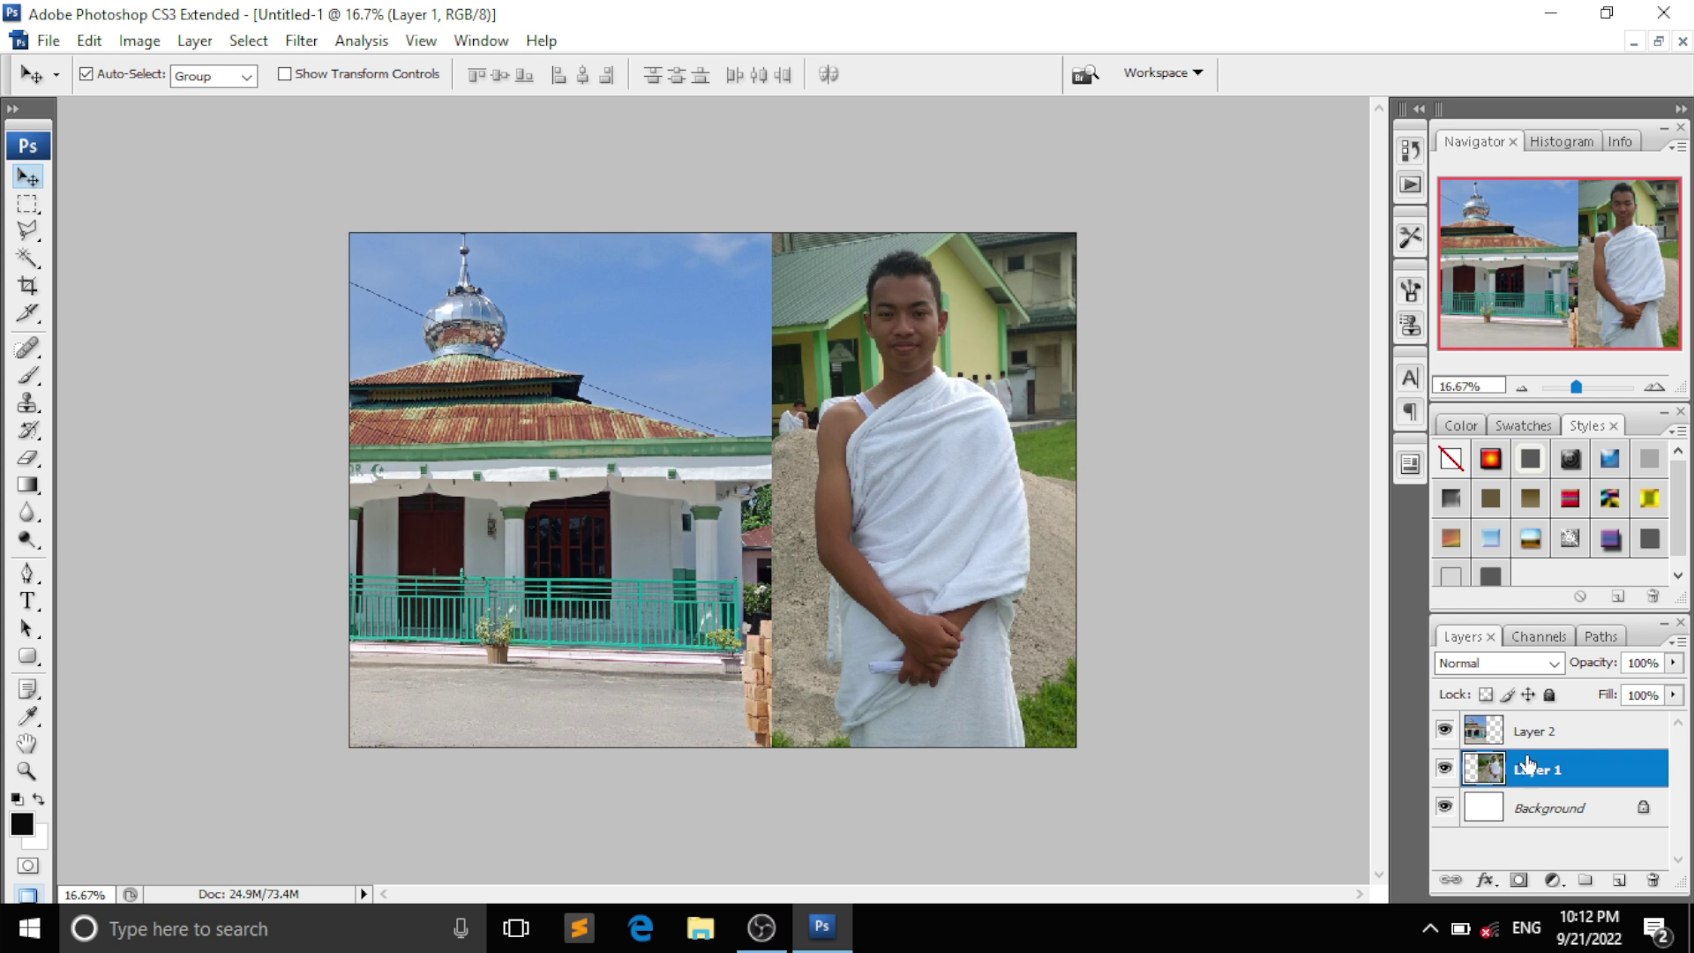
left_click(1529, 732)
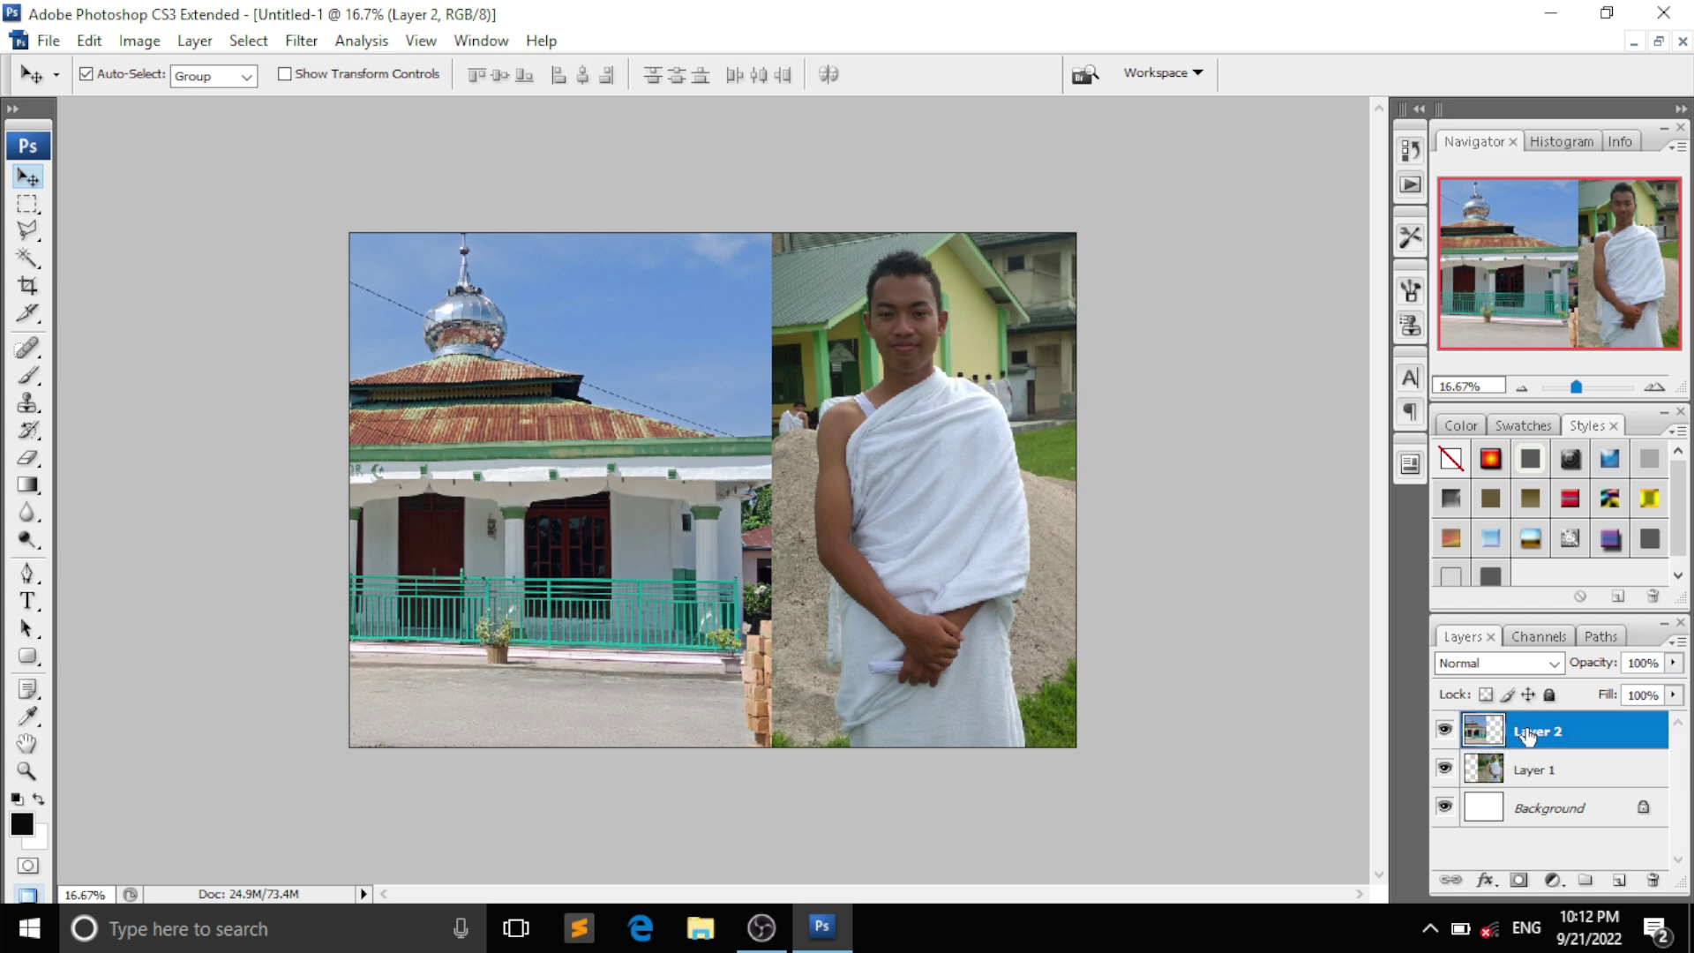
left_click(1537, 768)
- Add a layer mask to Layer 2 and set the foreground colour to black 000000
left_click(1518, 881)
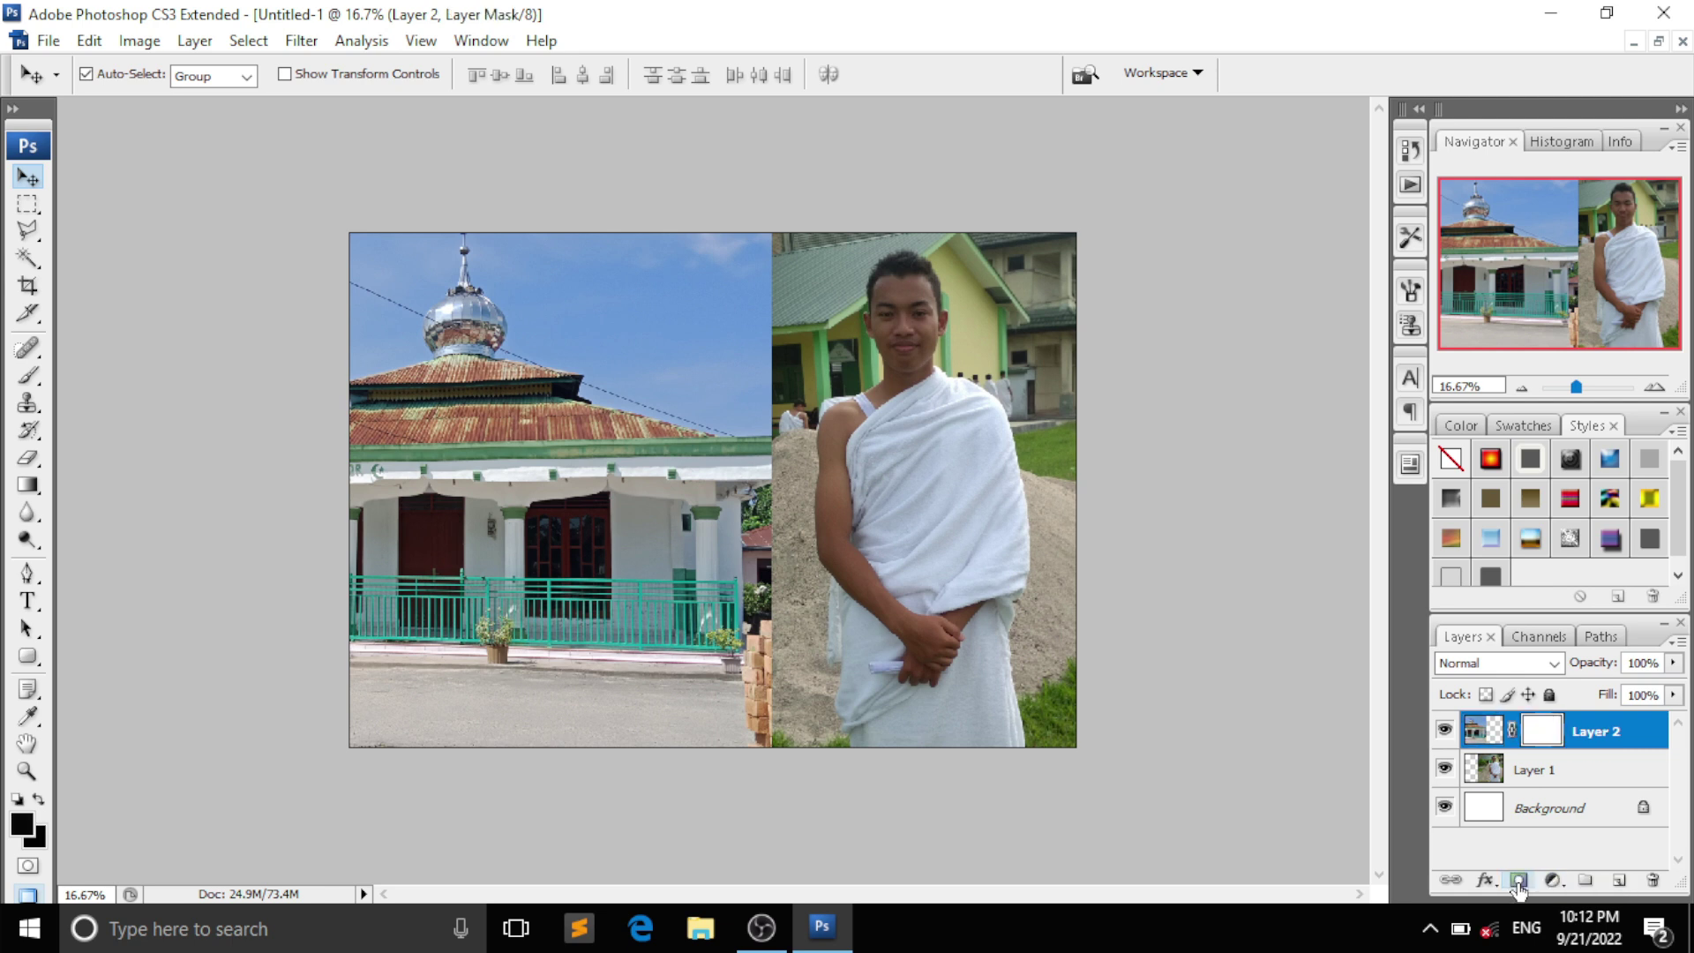
left_click(22, 824)
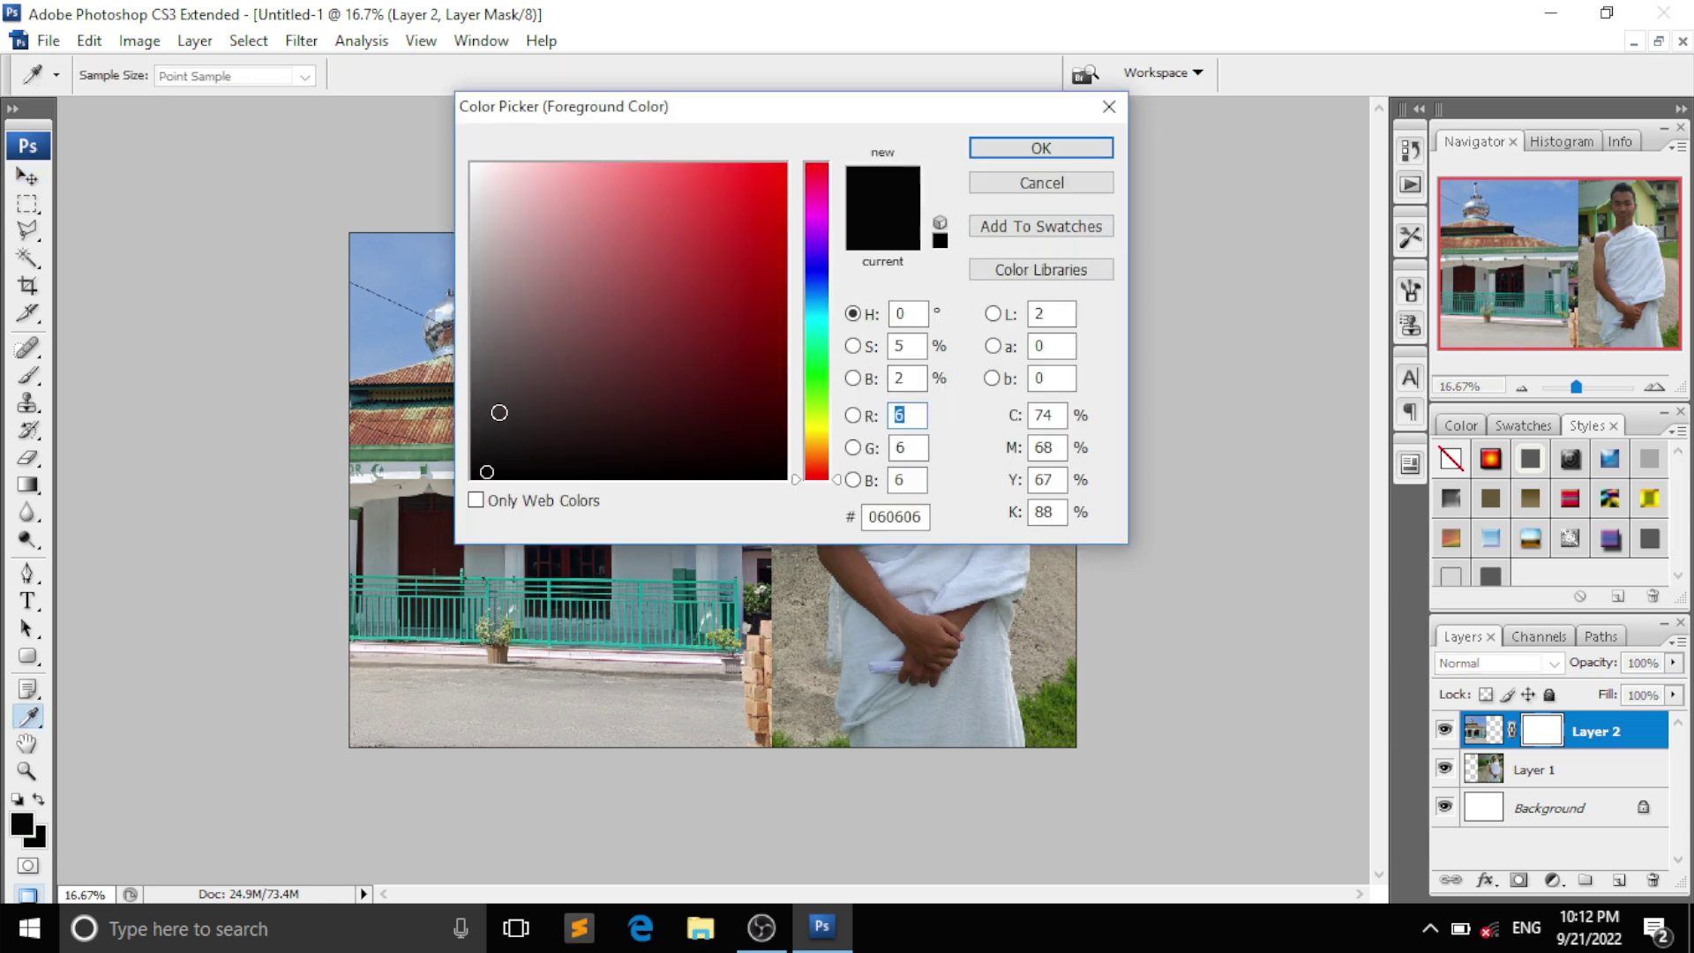
left_click_drag(499, 412, 471, 480)
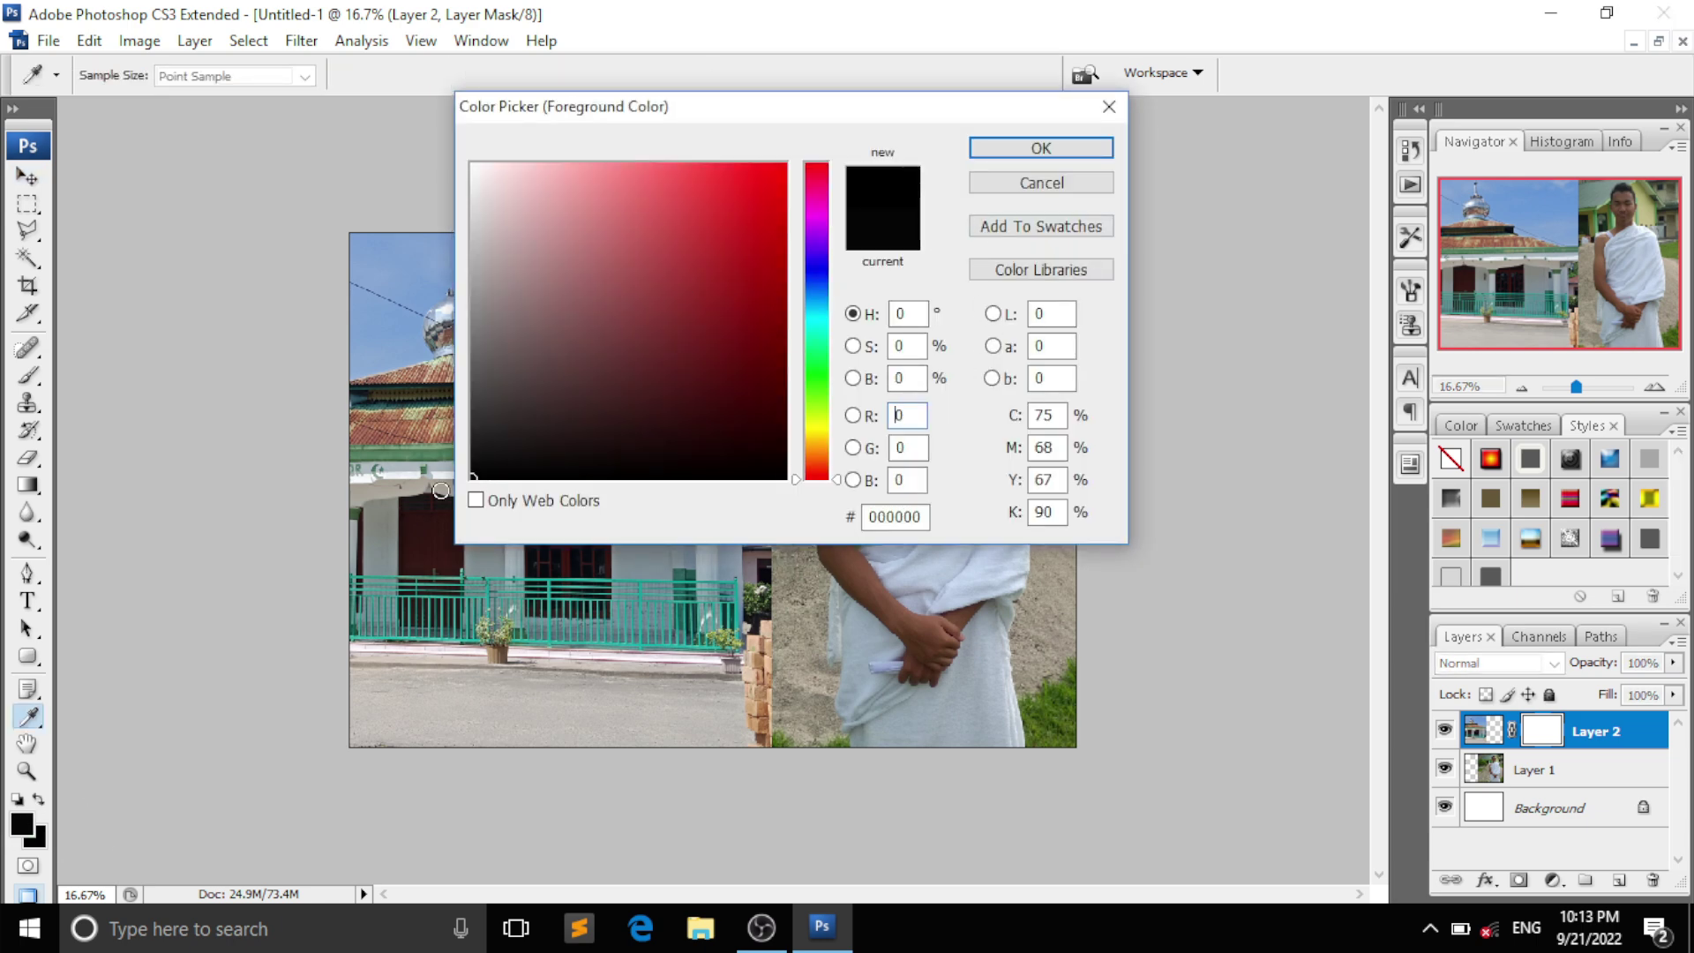
left_click(1039, 150)
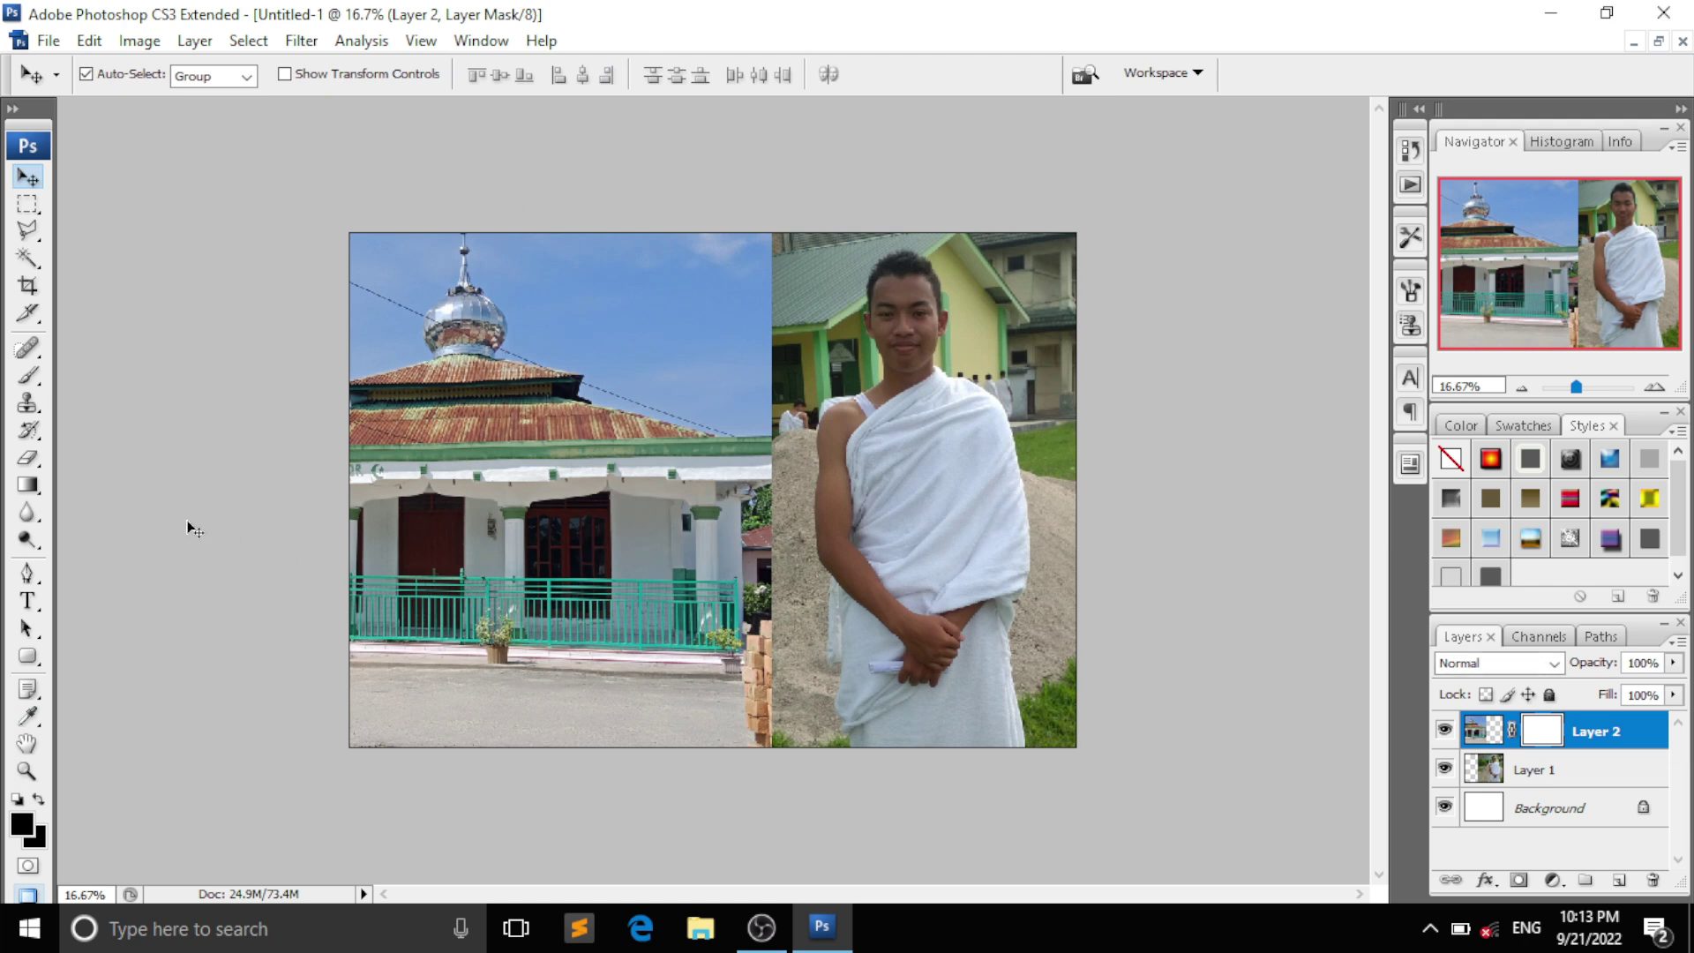
- Select the Gradient tool with the Foreground to Transparent preset
left_click(34, 488)
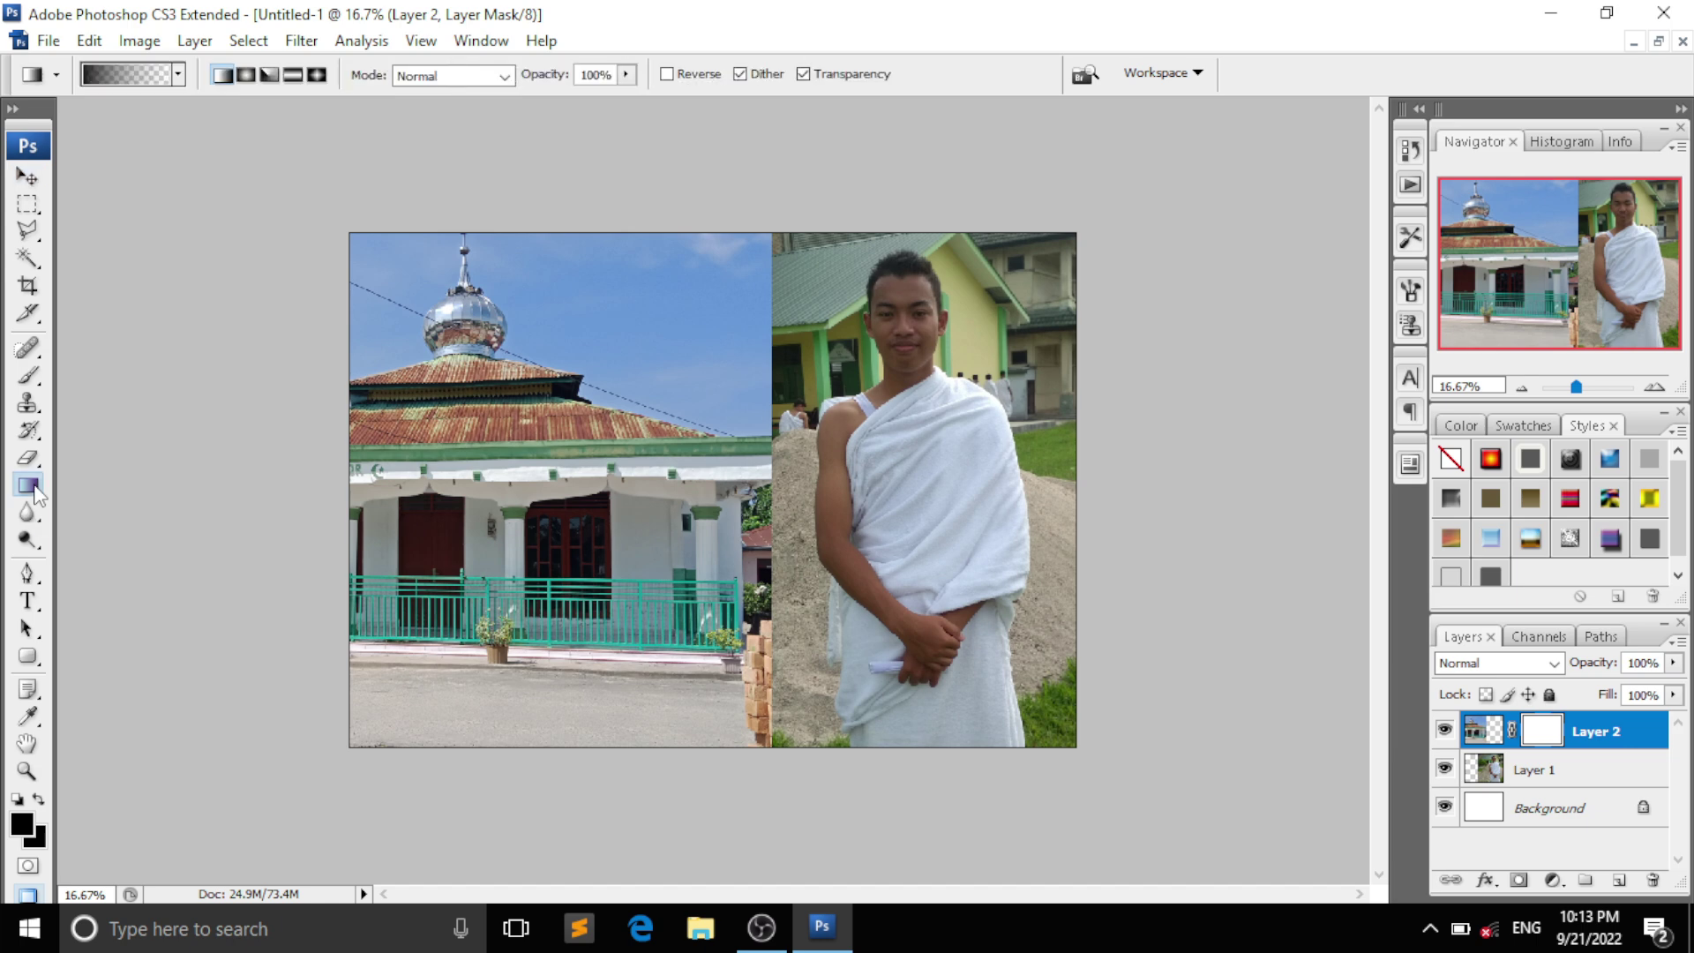
key("i")
left_click(113, 78)
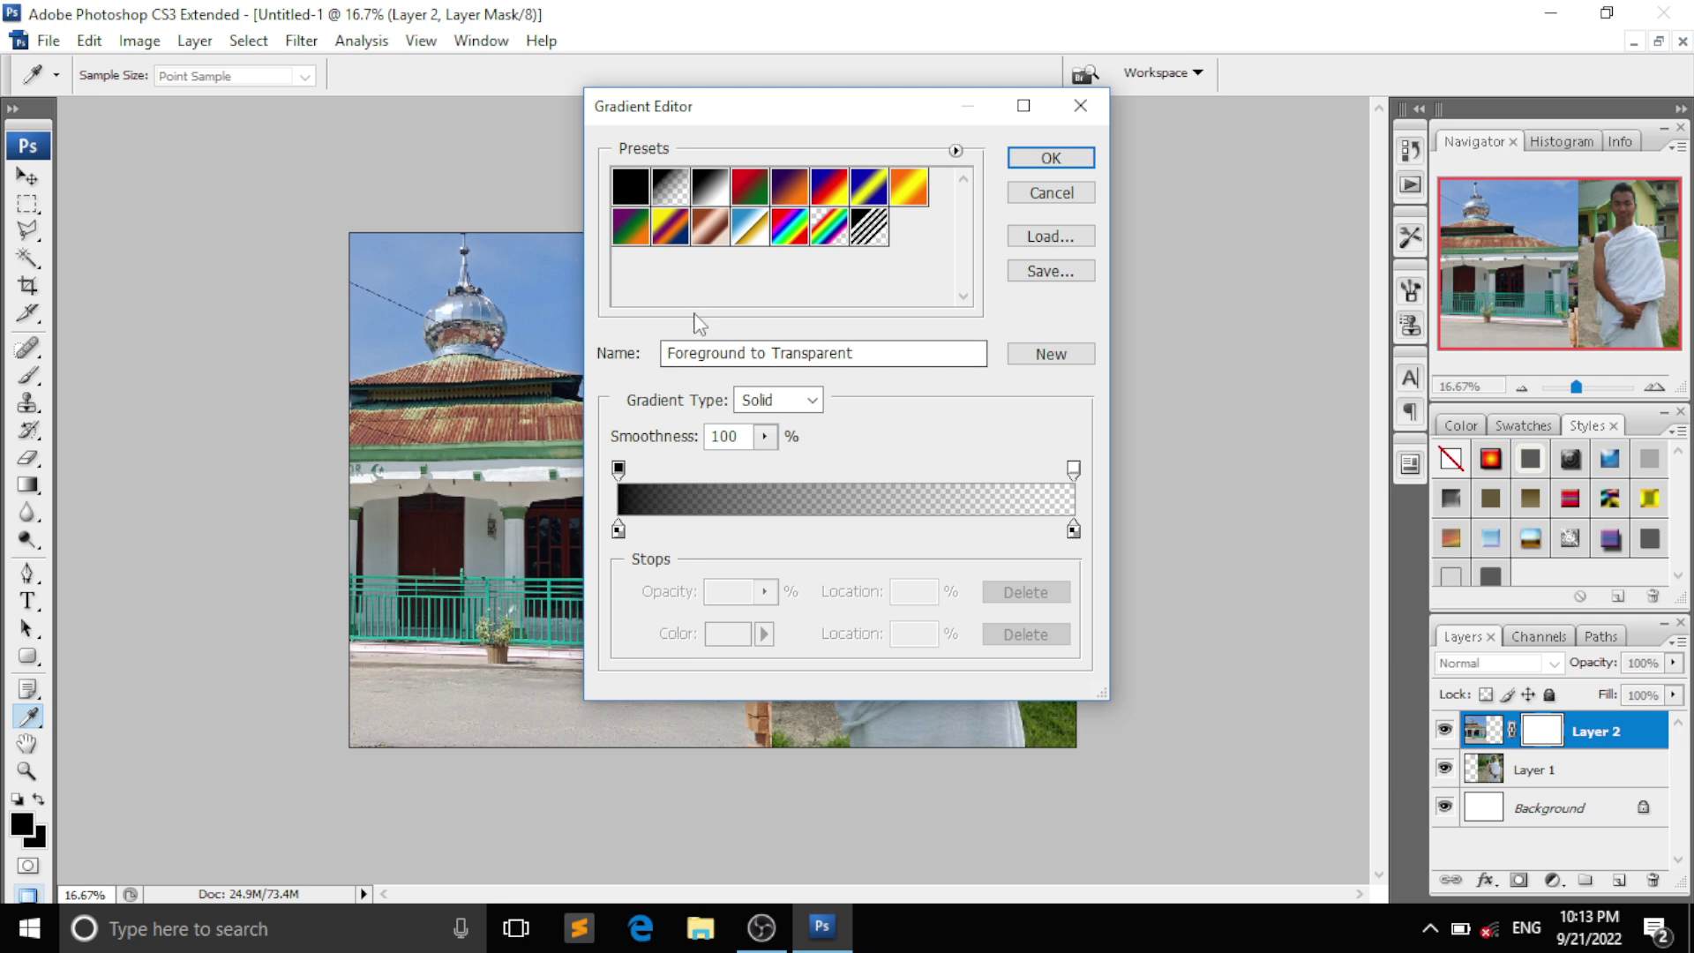
double_click(675, 191)
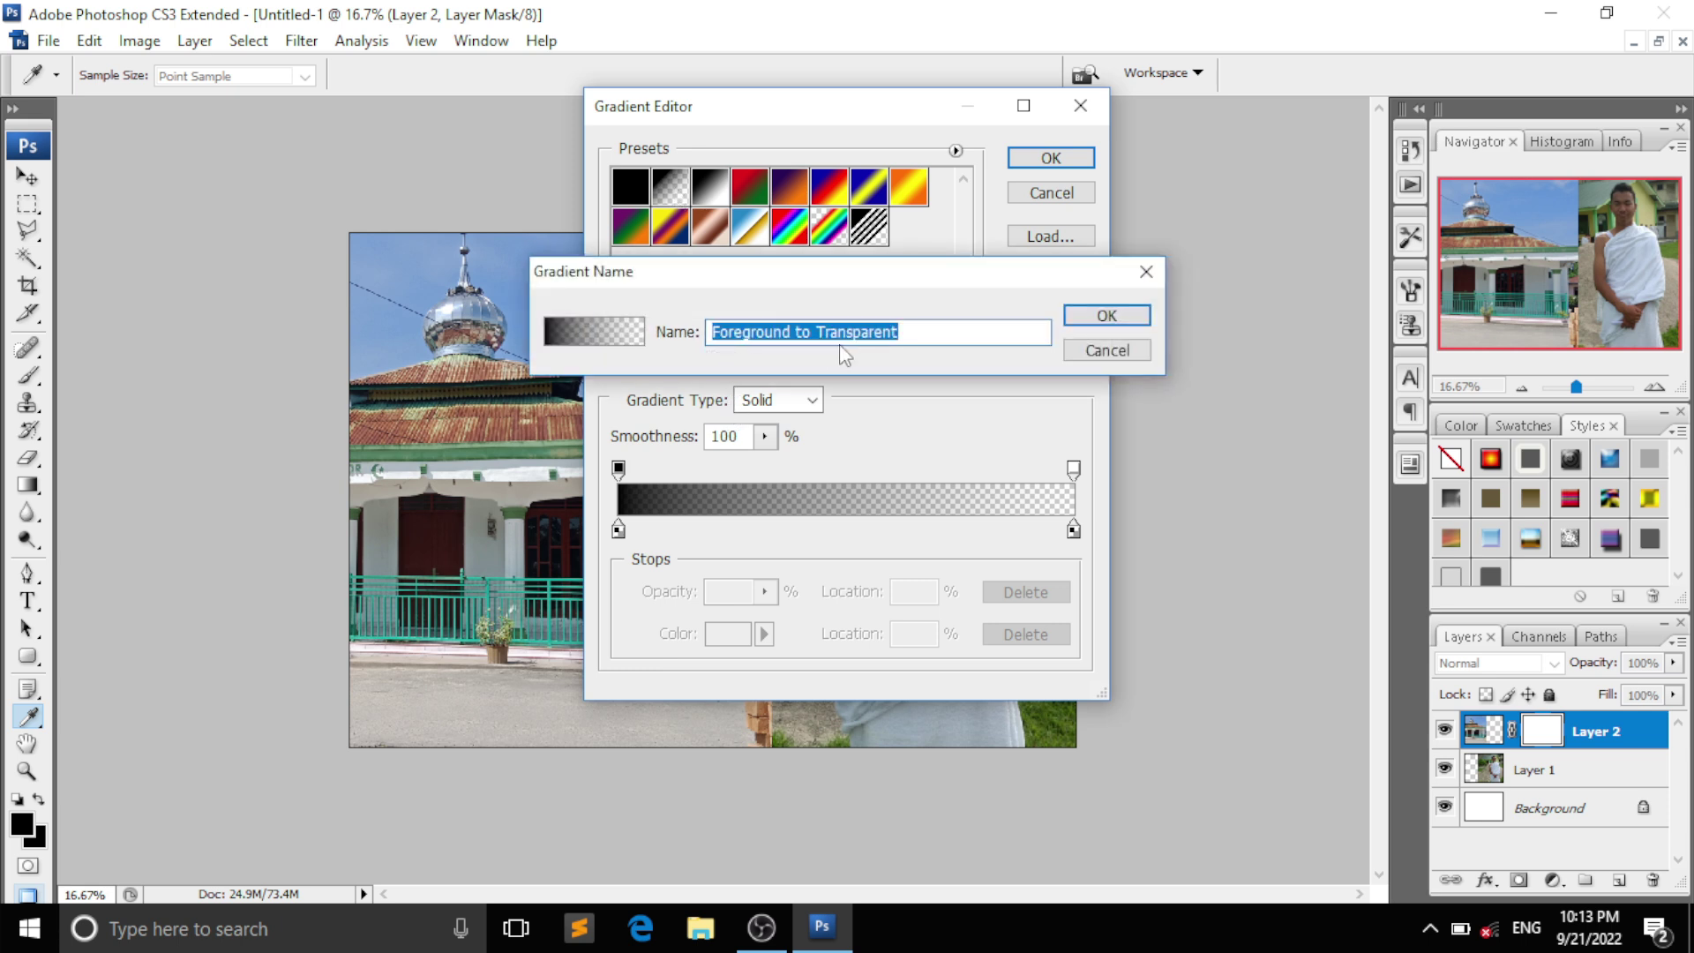
left_click(1109, 317)
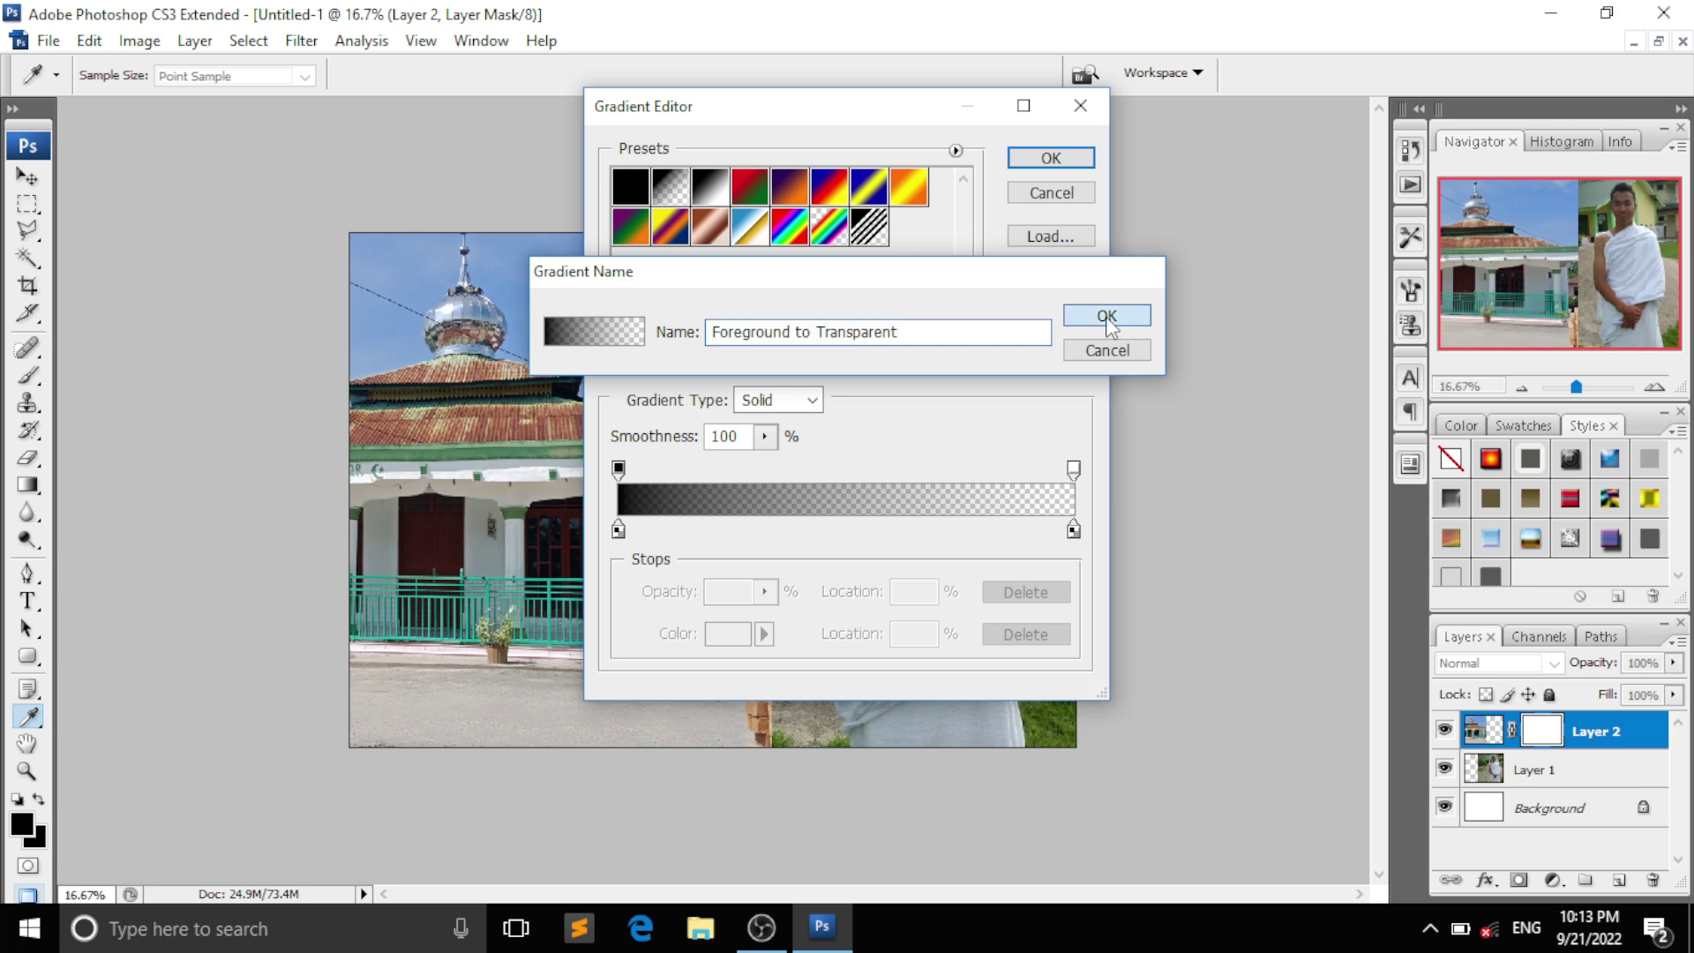
left_click(1051, 158)
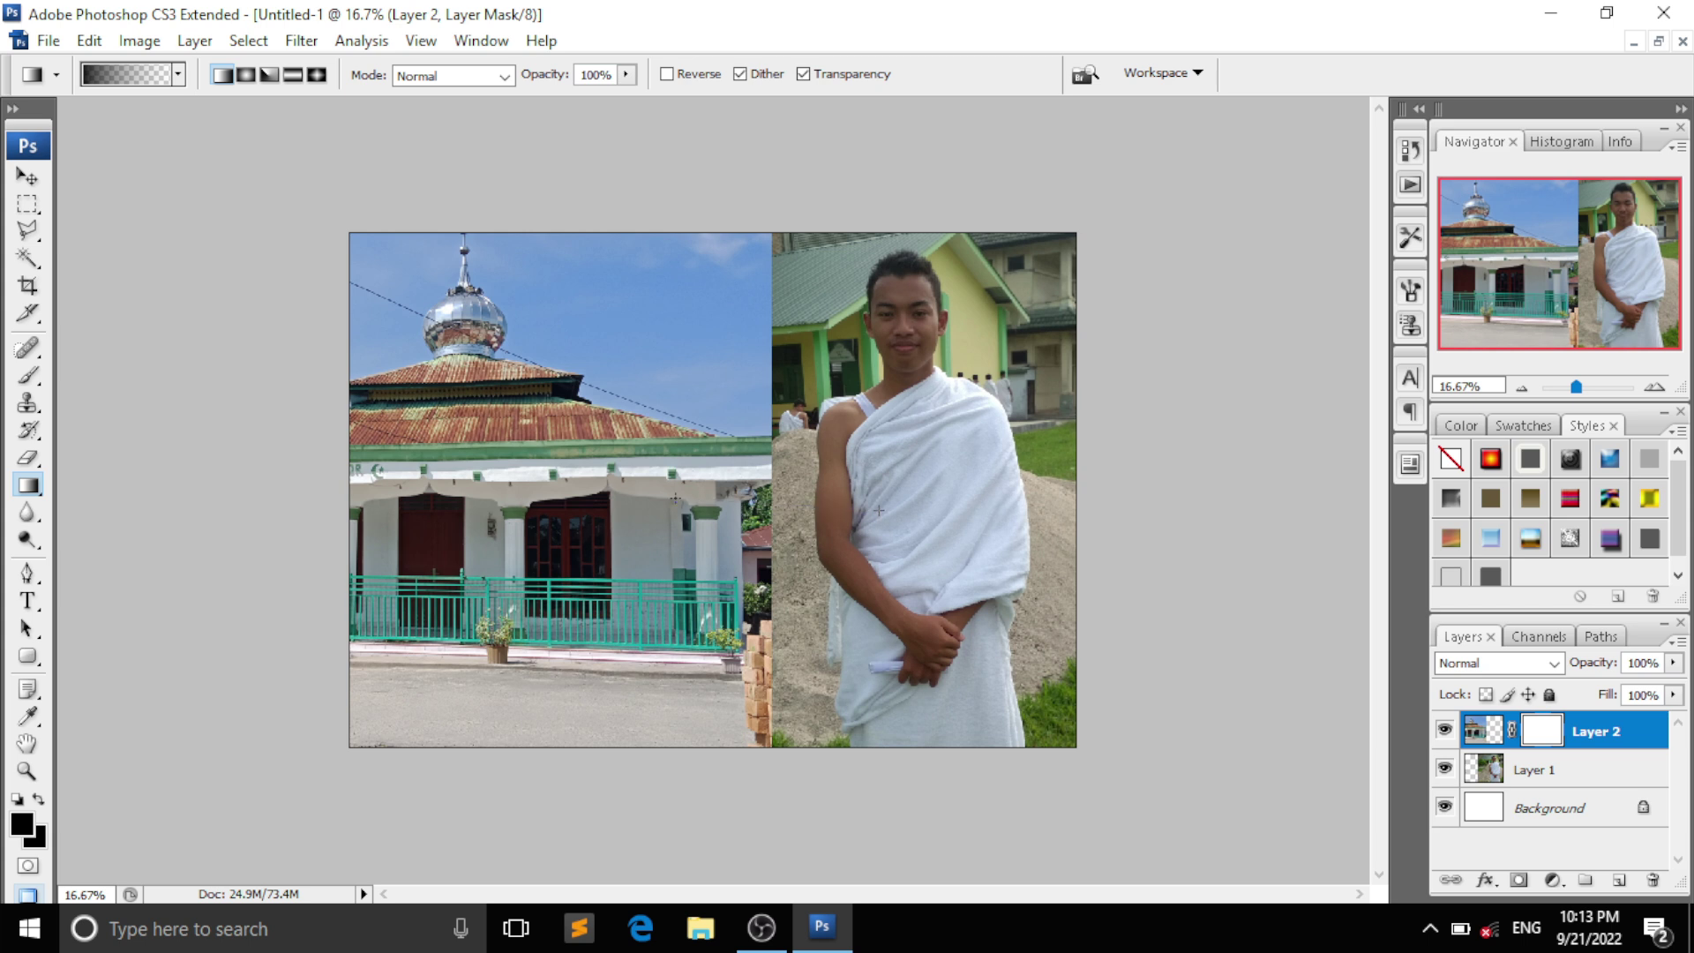
left_click_drag(879, 510, 635, 515)
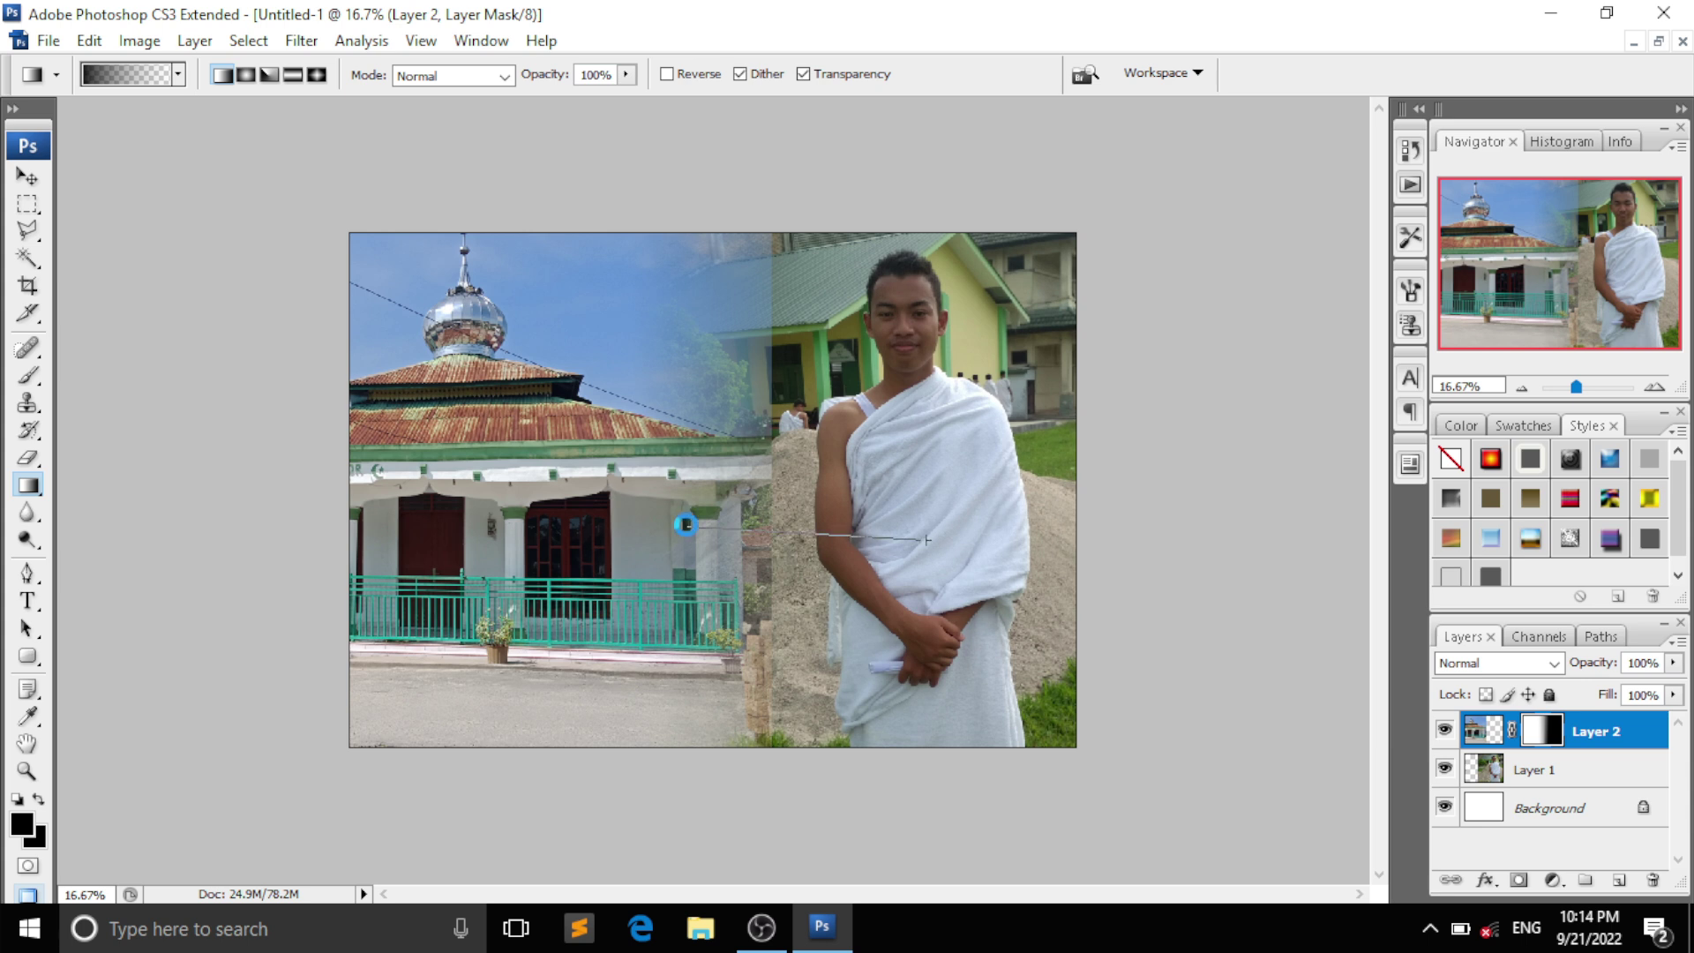
left_click_drag(870, 535, 689, 532)
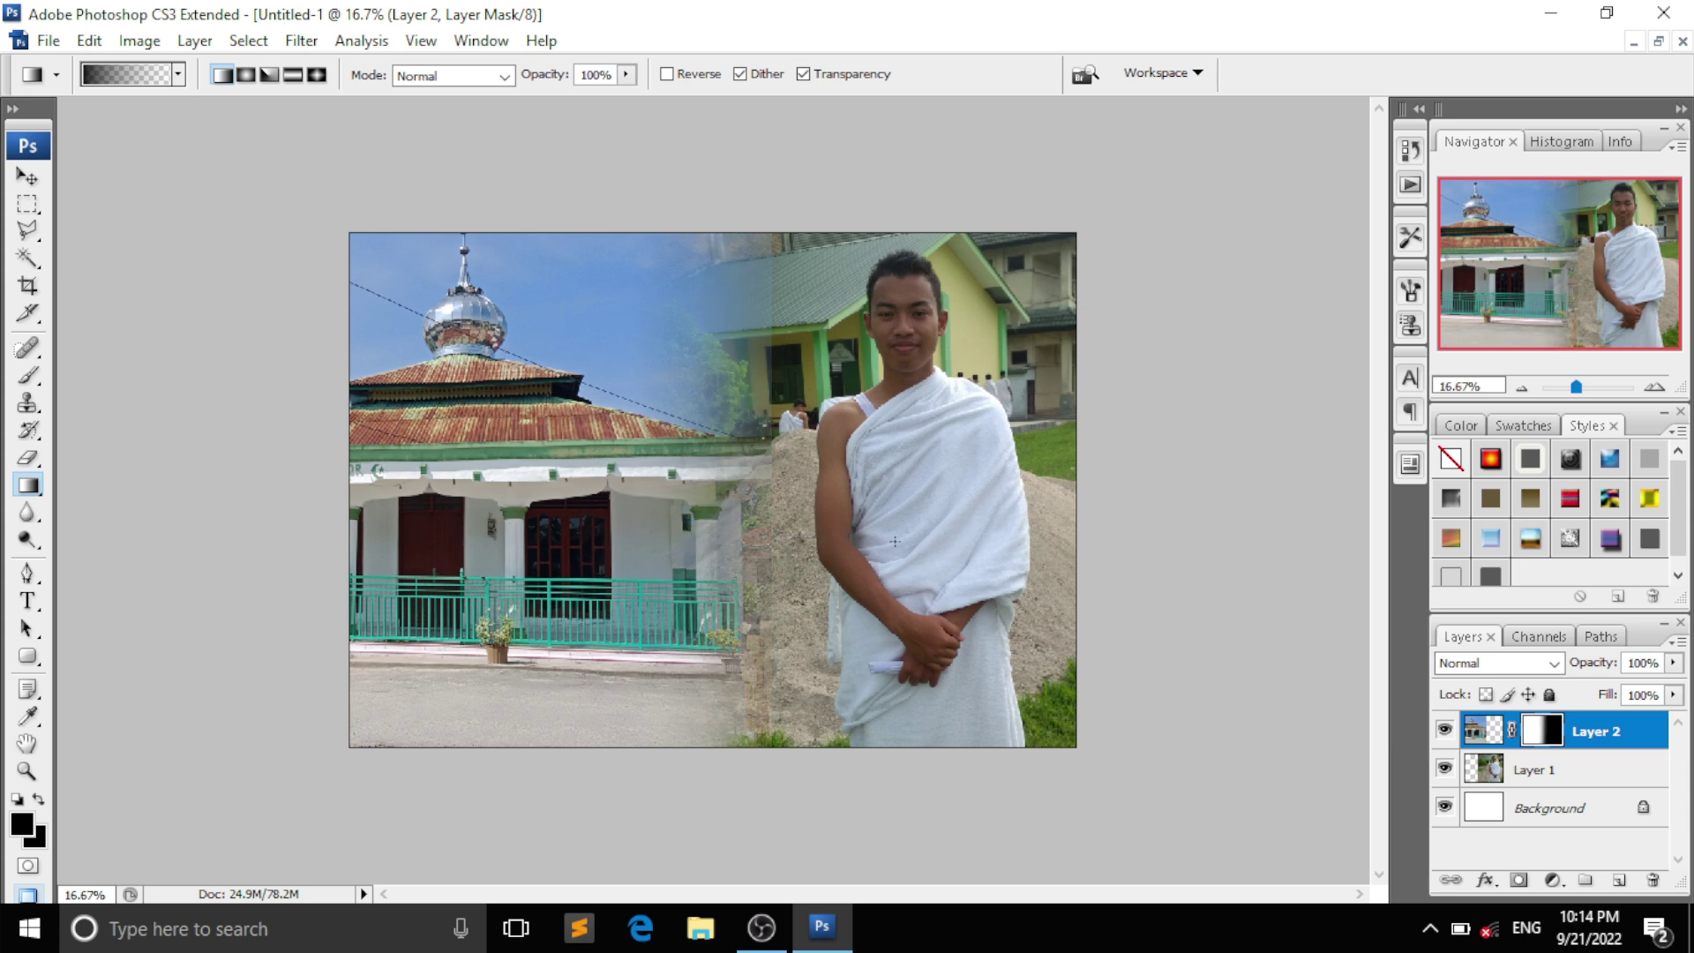
left_click_drag(895, 540, 711, 540)
left_click(1411, 151)
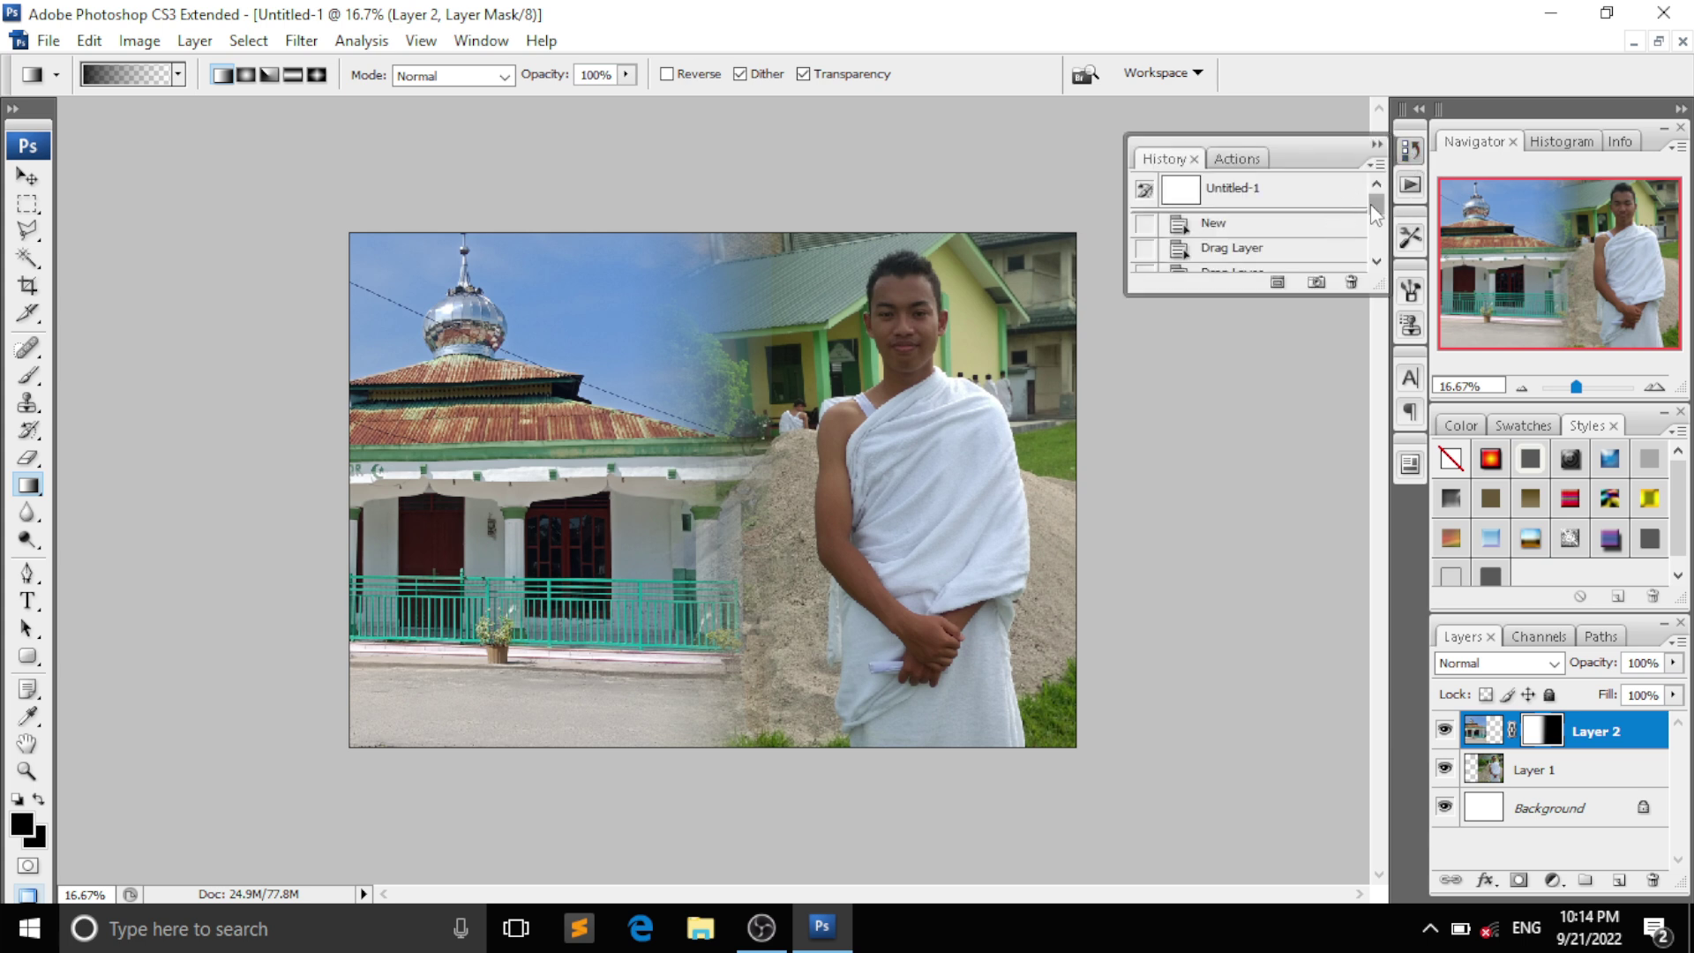
left_click_drag(1375, 212, 1379, 232)
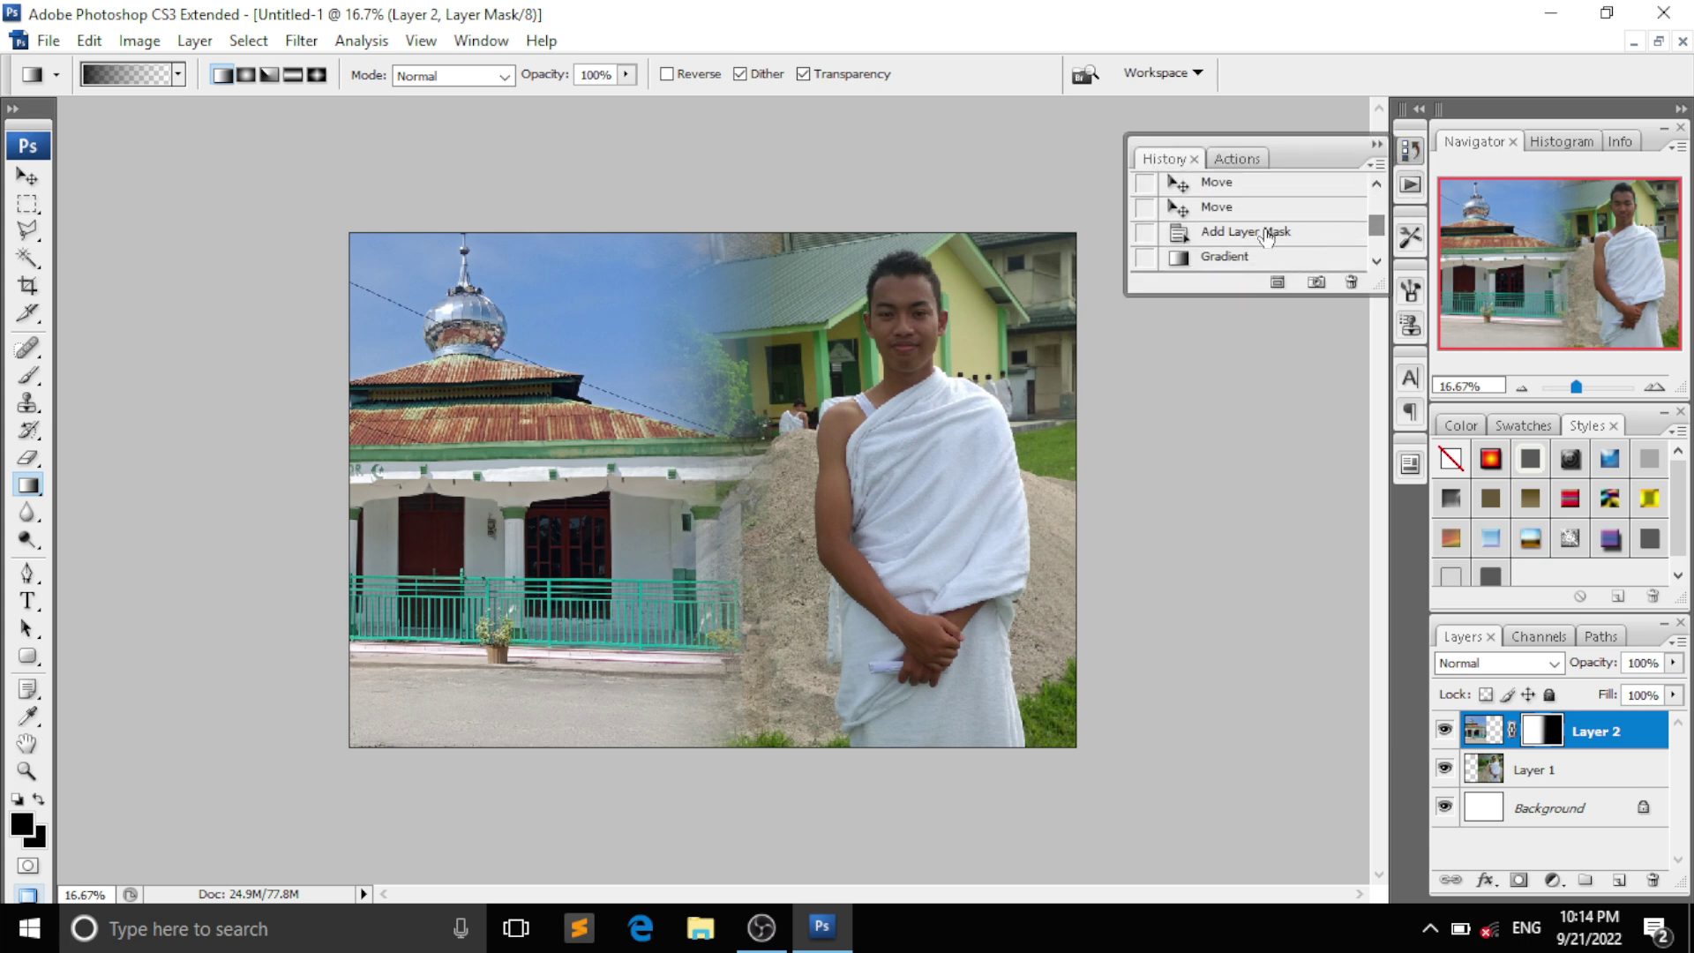
left_click(1270, 231)
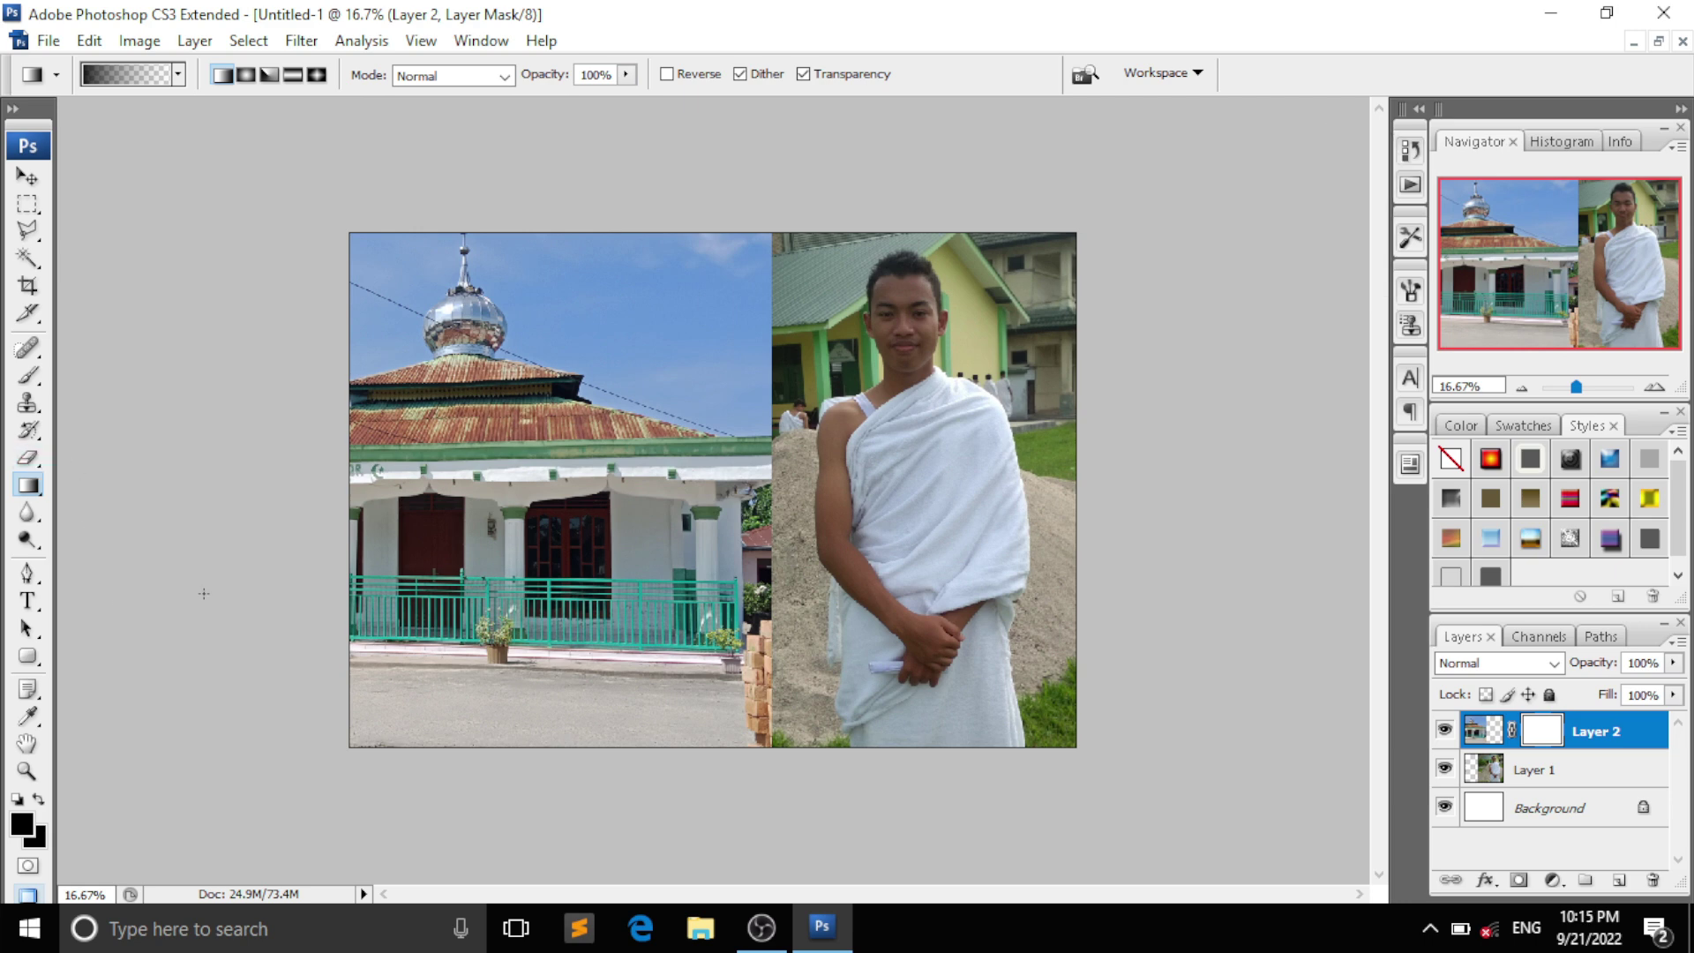
- Set up the Eraser with a 911 px soft brush
left_click(27, 457)
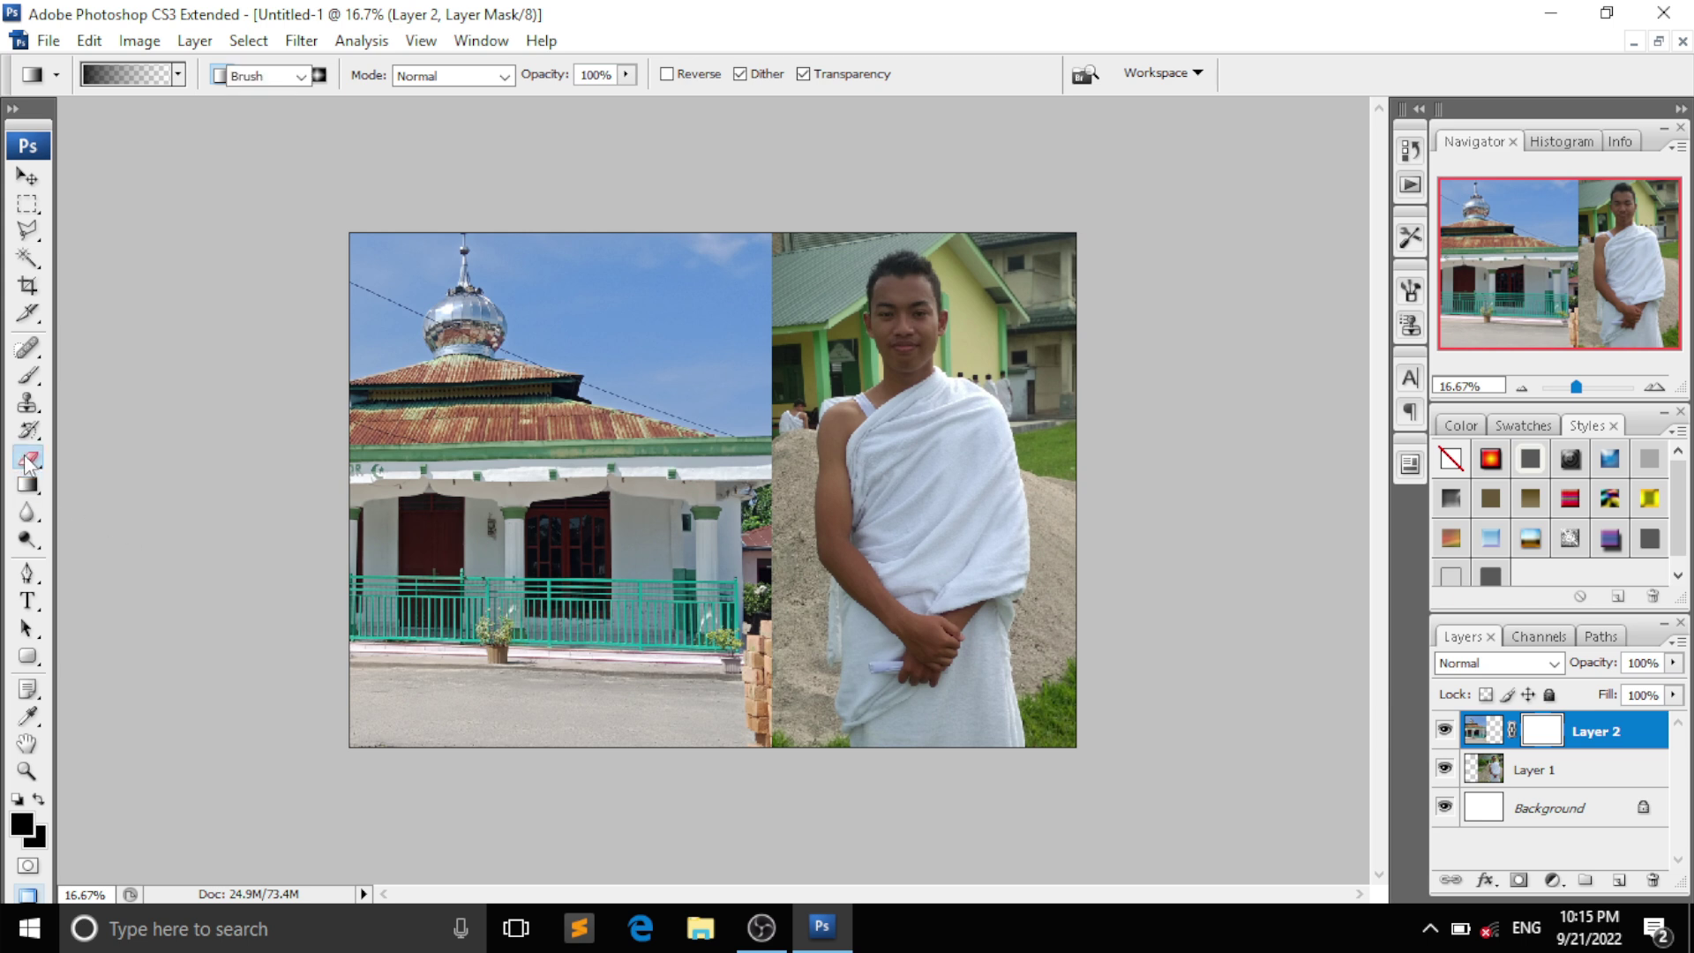
right_click(215, 503)
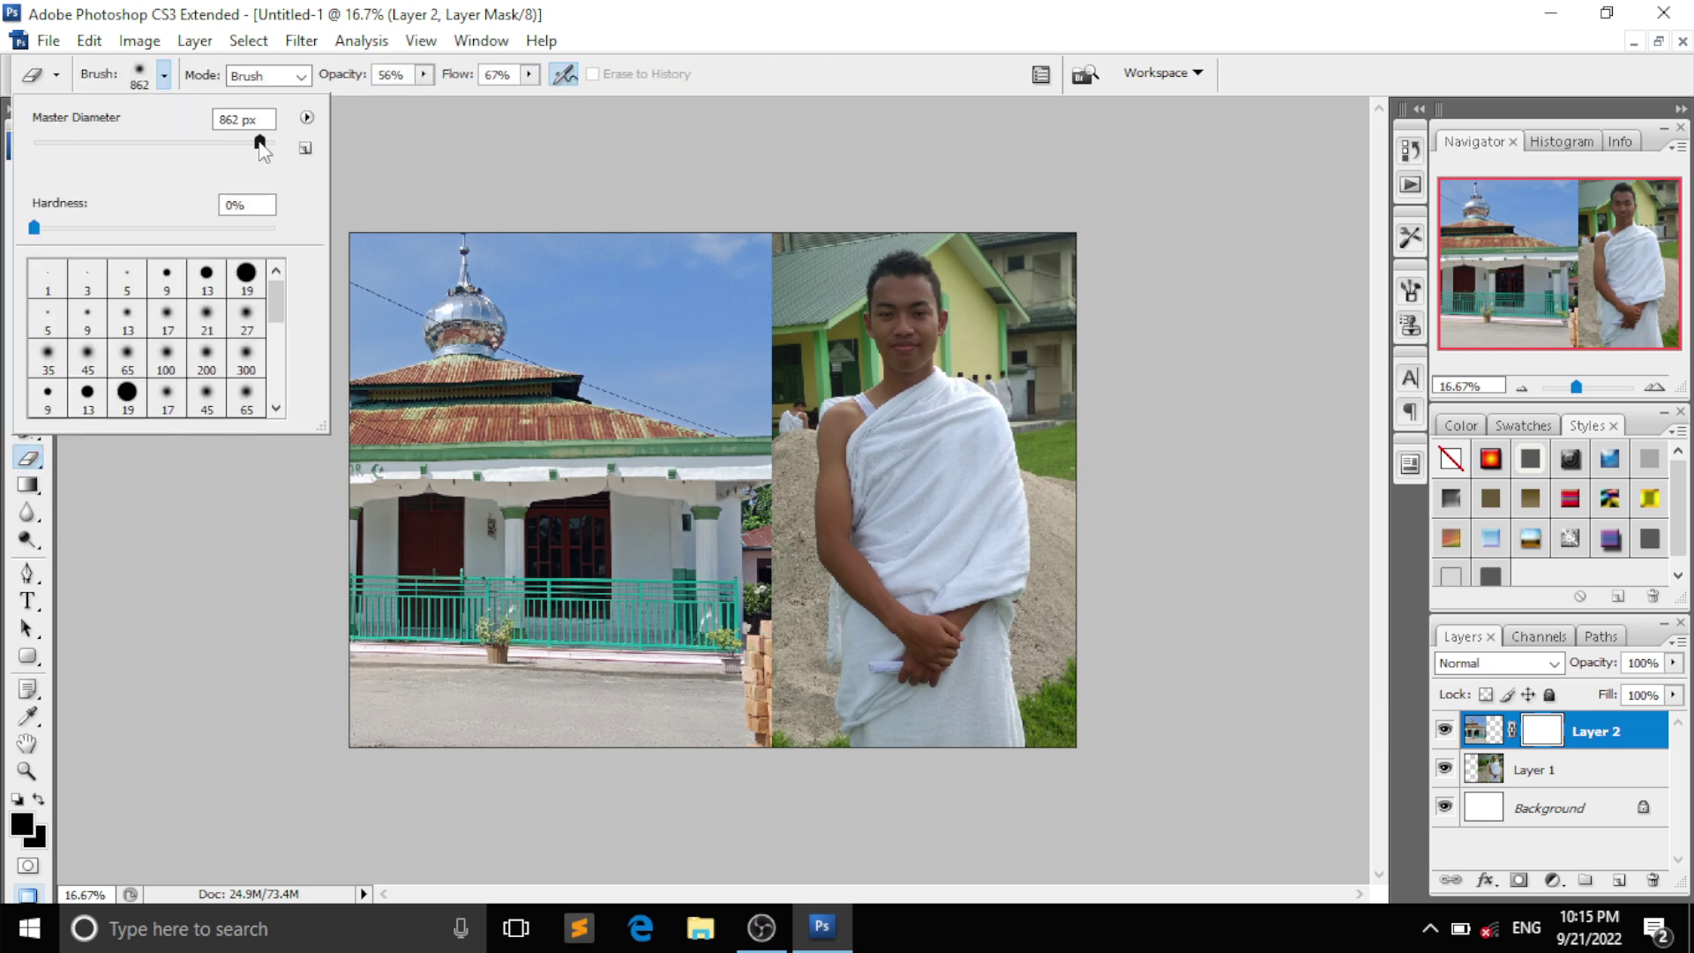
mouse_move(257, 142)
left_mouse_down()
mouse_move(231, 143)
mouse_move(250, 144)
left_mouse_up()
left_click_drag(250, 144, 262, 143)
left_click(435, 151)
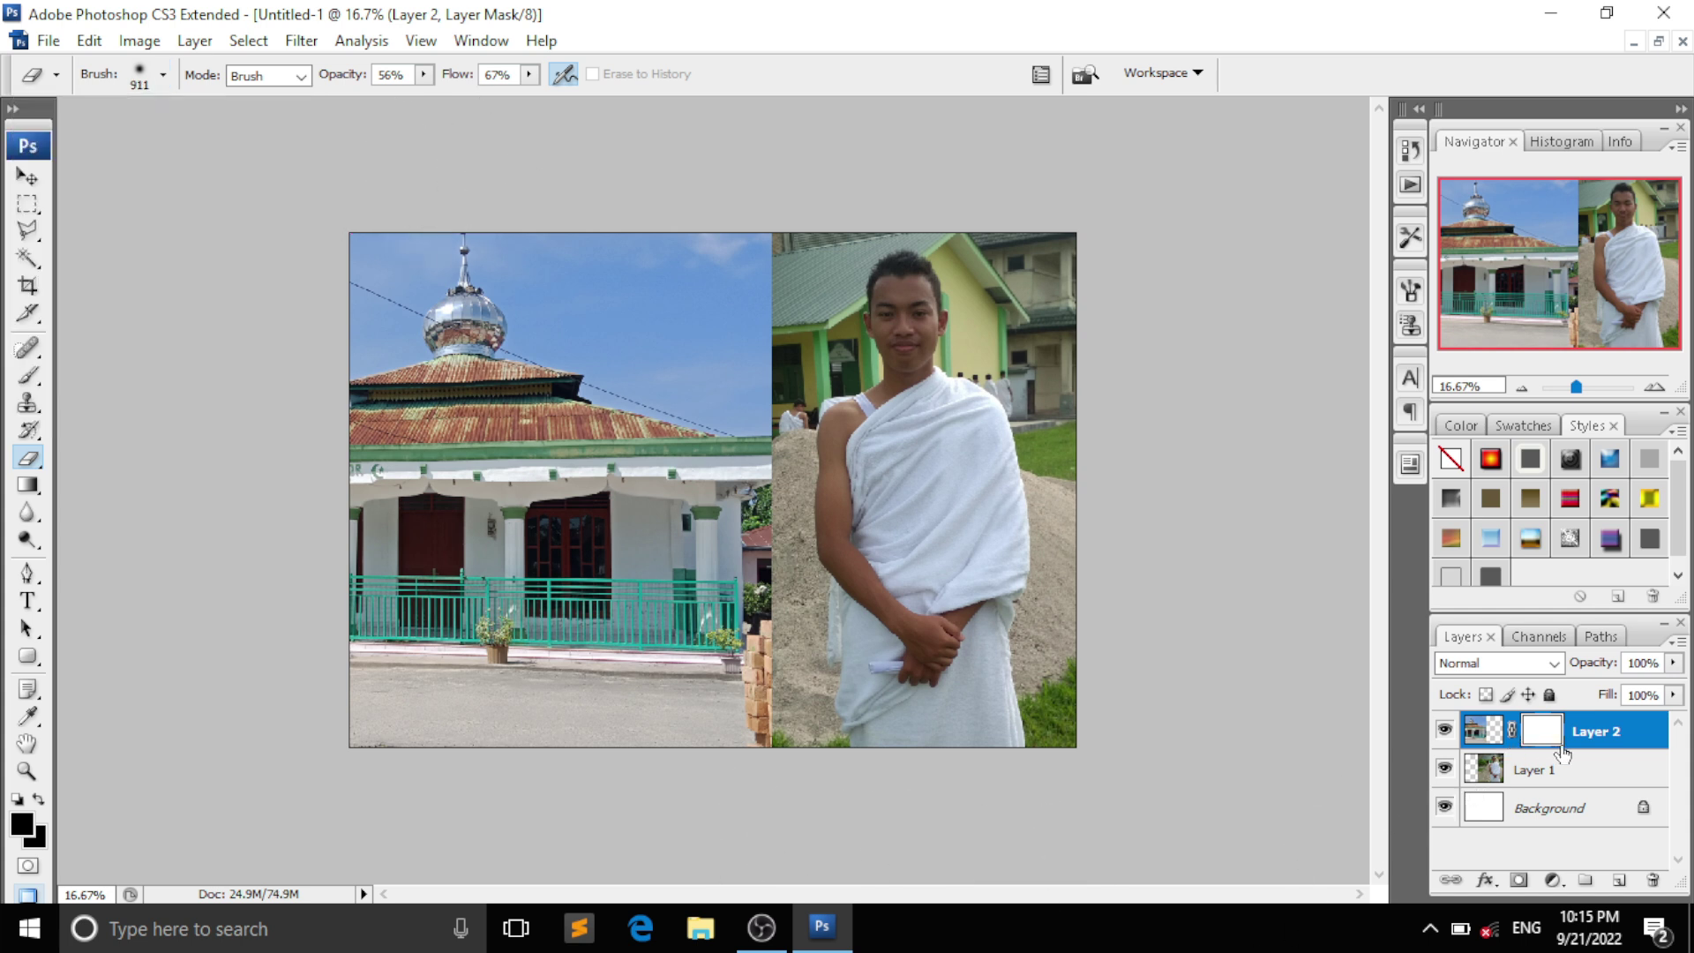
- Erase the mosque photo's right edge on Layer 2's pixels so it fades into the man's photo
left_click(1606, 746)
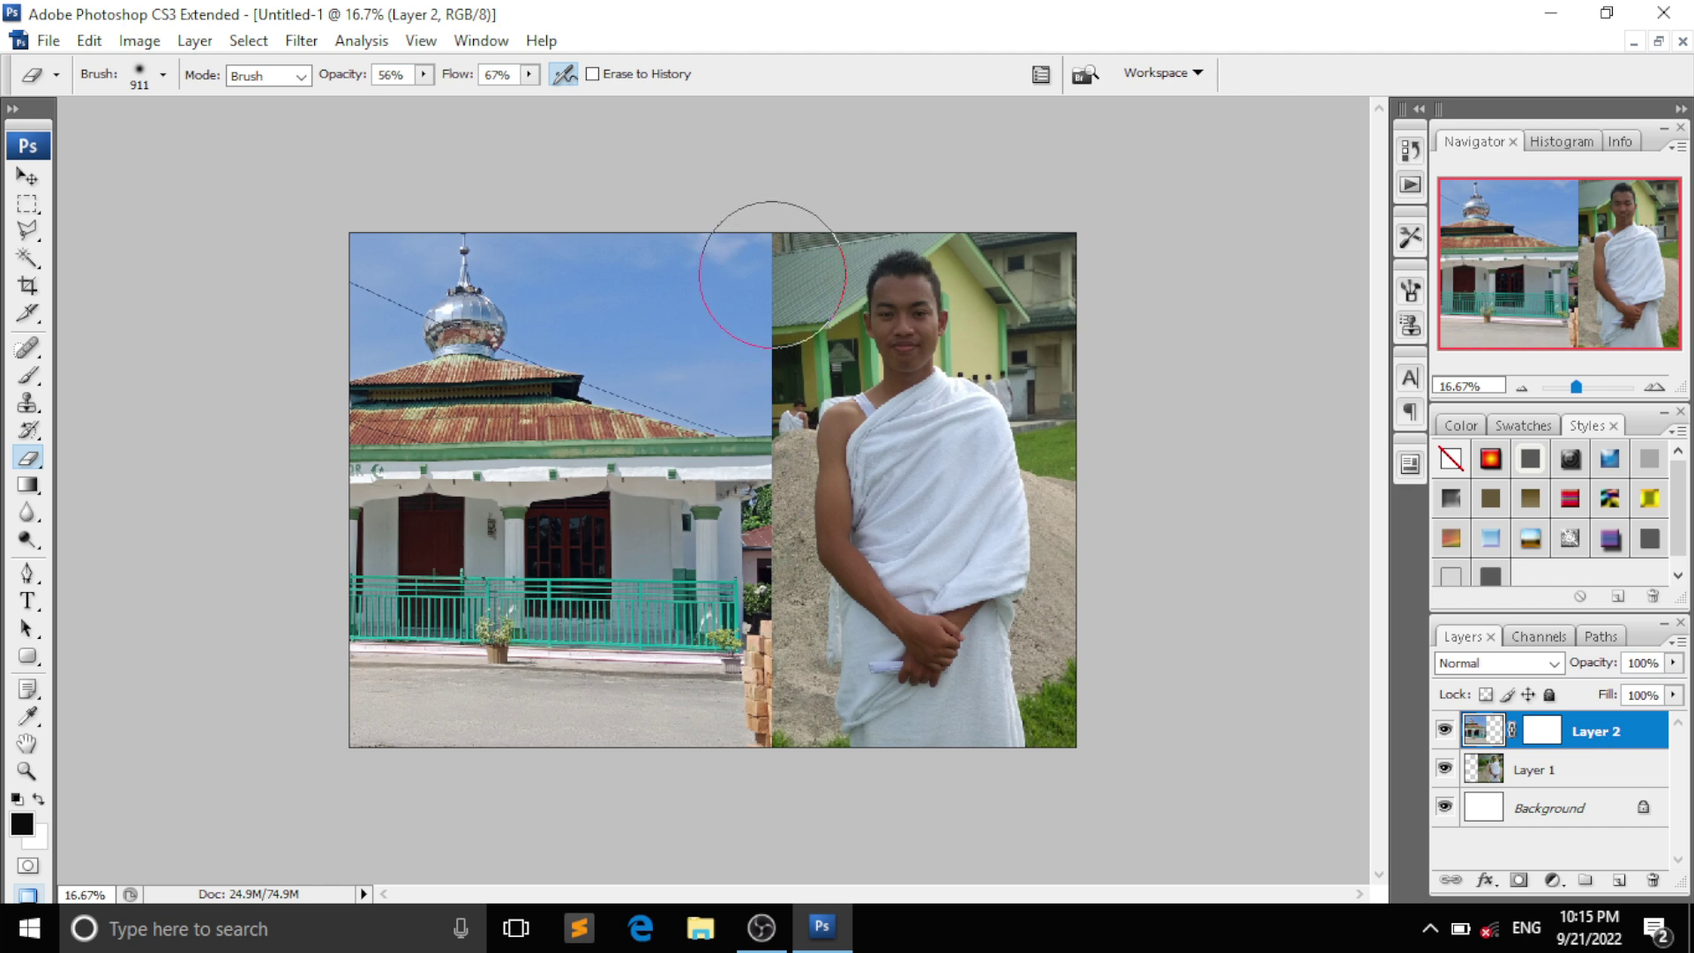
mouse_move(779, 260)
left_mouse_down()
mouse_move(776, 371)
mouse_move(759, 388)
mouse_move(793, 251)
mouse_move(741, 512)
mouse_move(786, 776)
mouse_move(759, 644)
mouse_move(799, 632)
mouse_move(764, 806)
mouse_move(833, 441)
left_mouse_up()
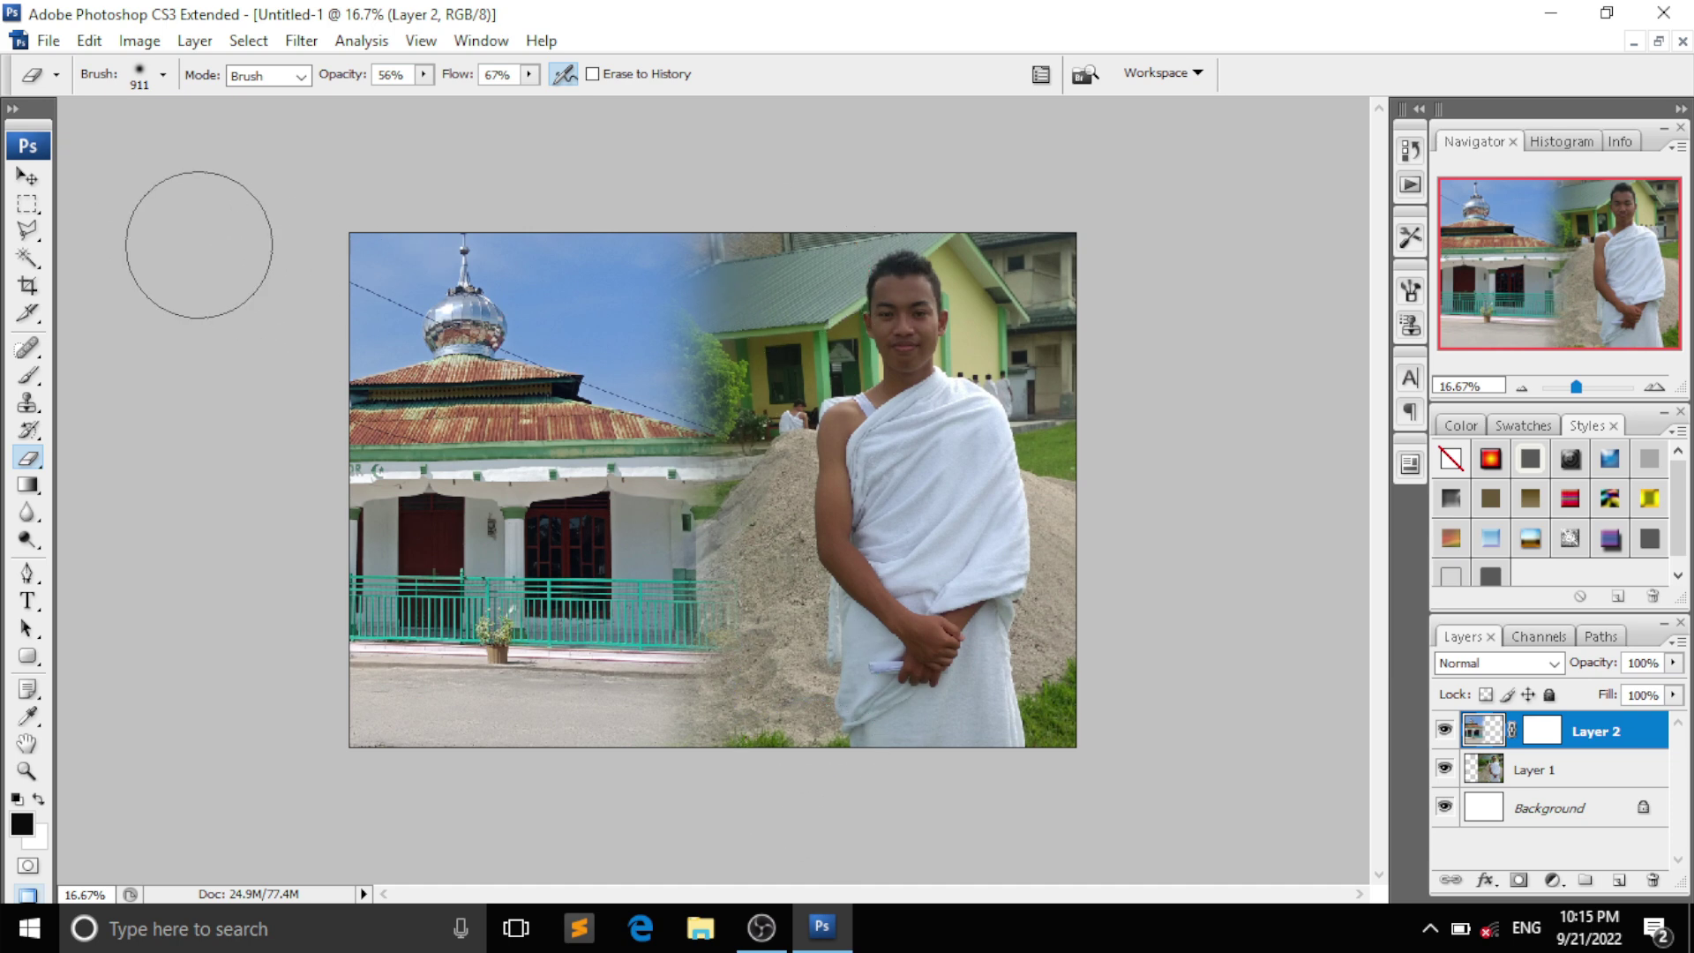
left_click(28, 175)
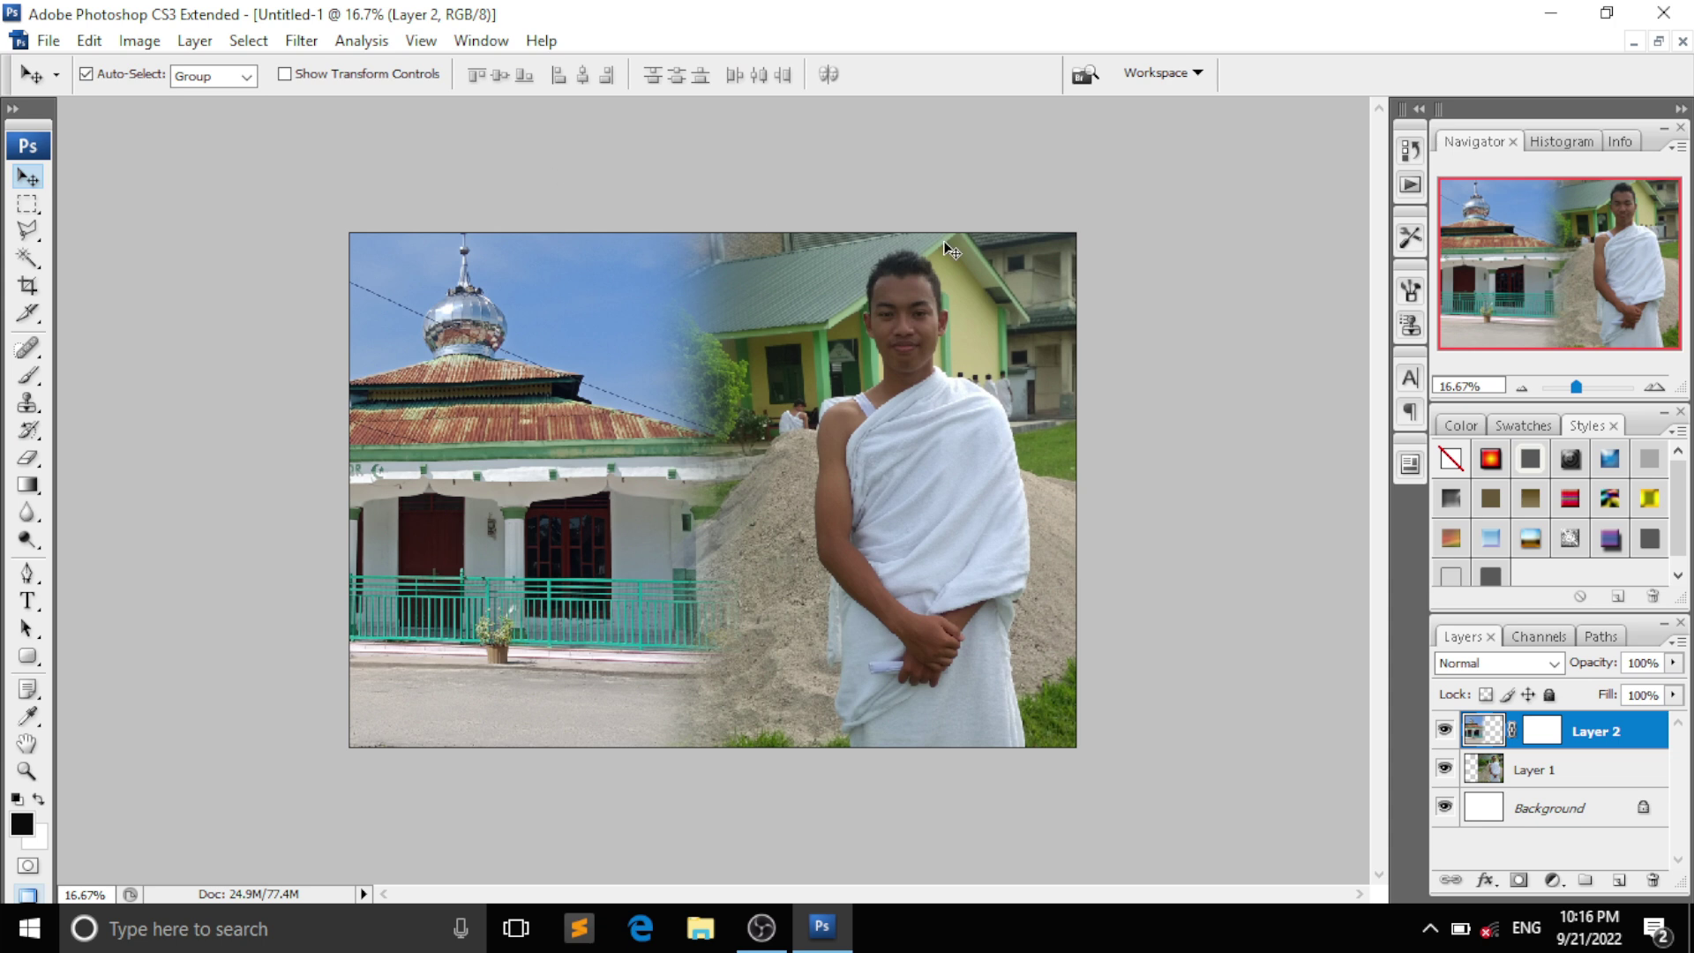